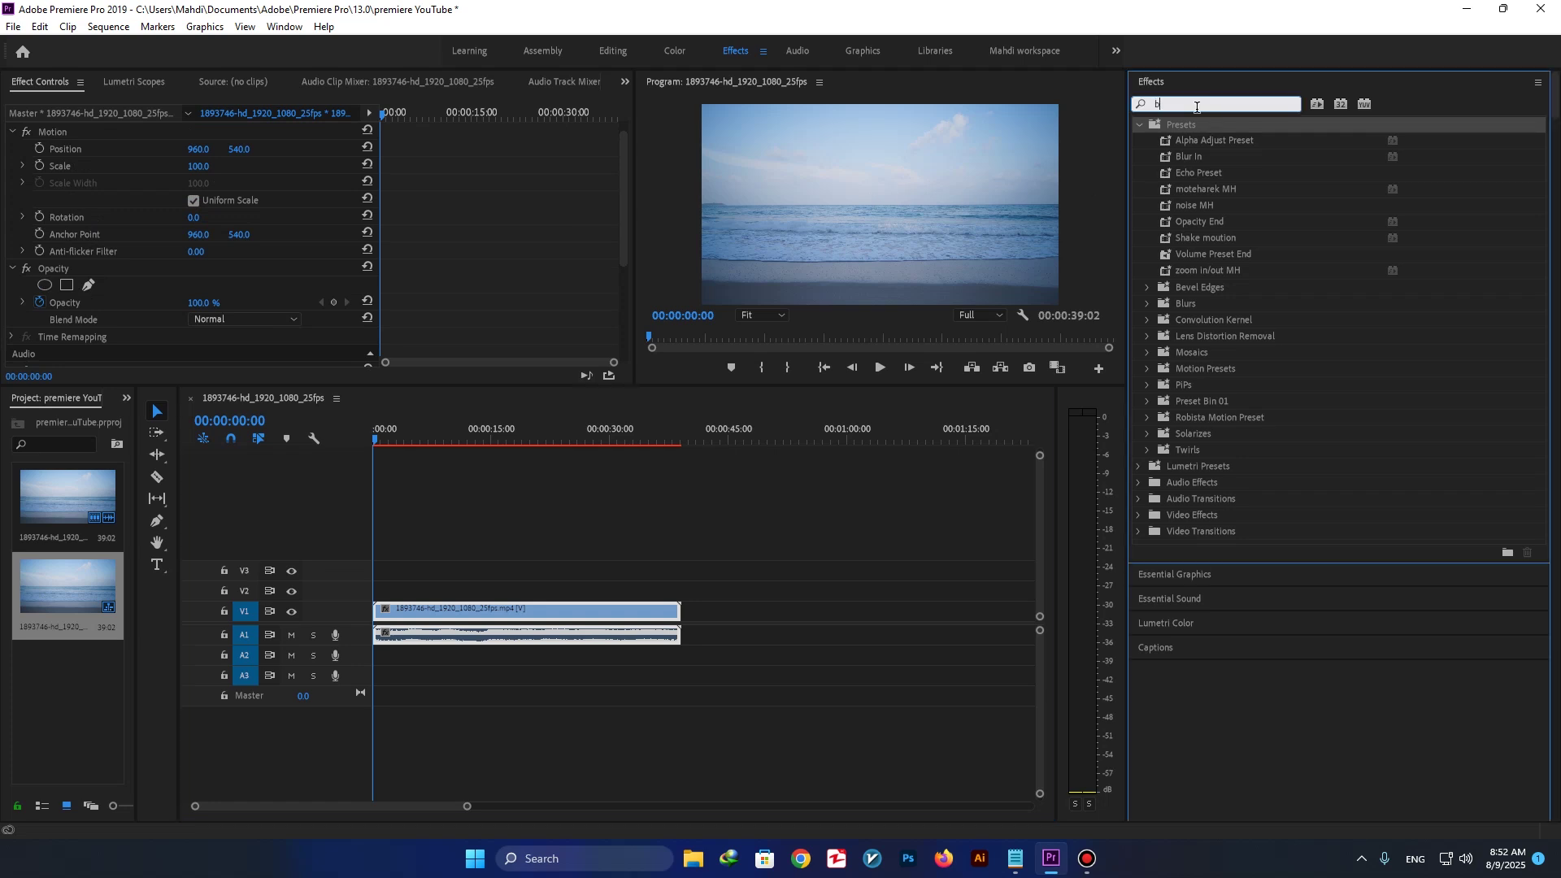
Apply Gaussian Blur to the beach video clip on V1 and set its Blurriness to 70
{"action": "type", "text": "blur"}
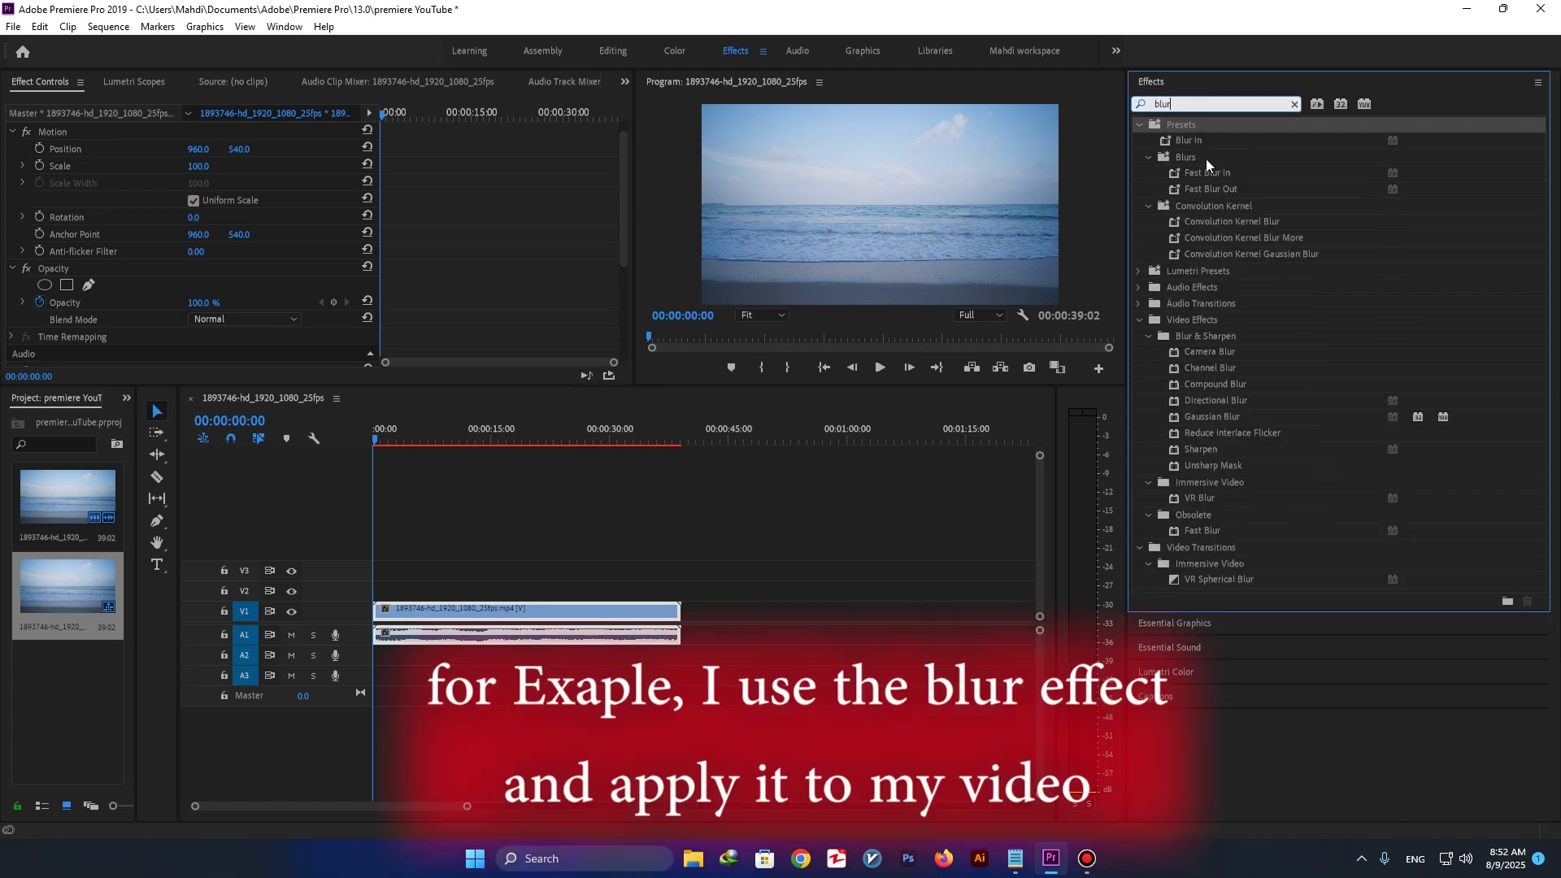
{"action": "left_click_drag", "start_coordinate": [1222, 416], "coordinate": [504, 620]}
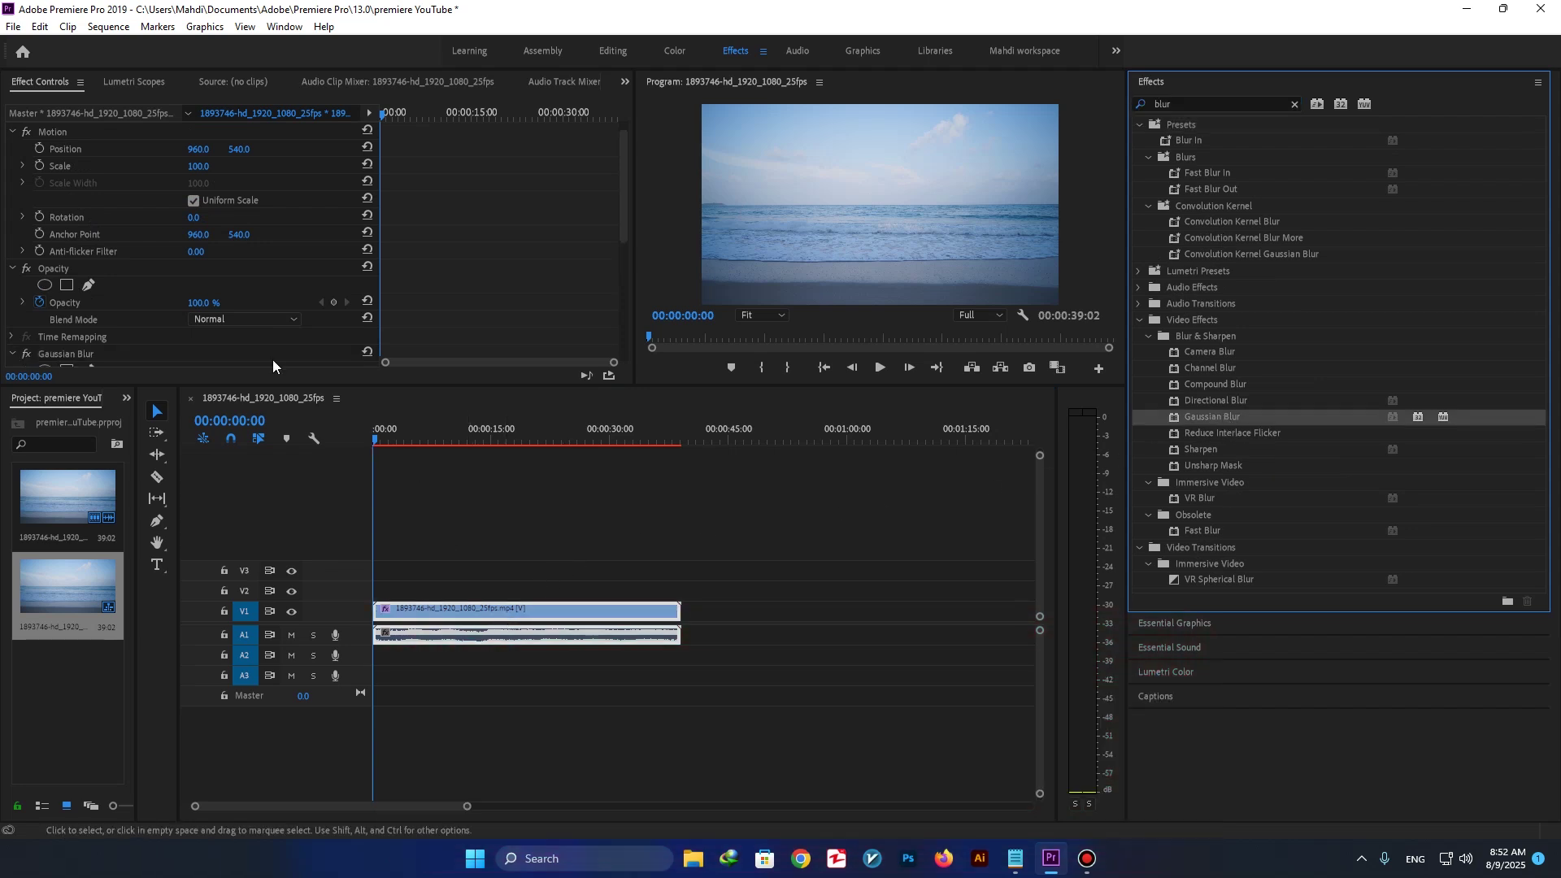
{"action": "scroll", "coordinate": [171, 215], "scroll_direction": "down", "scroll_amount": 5}
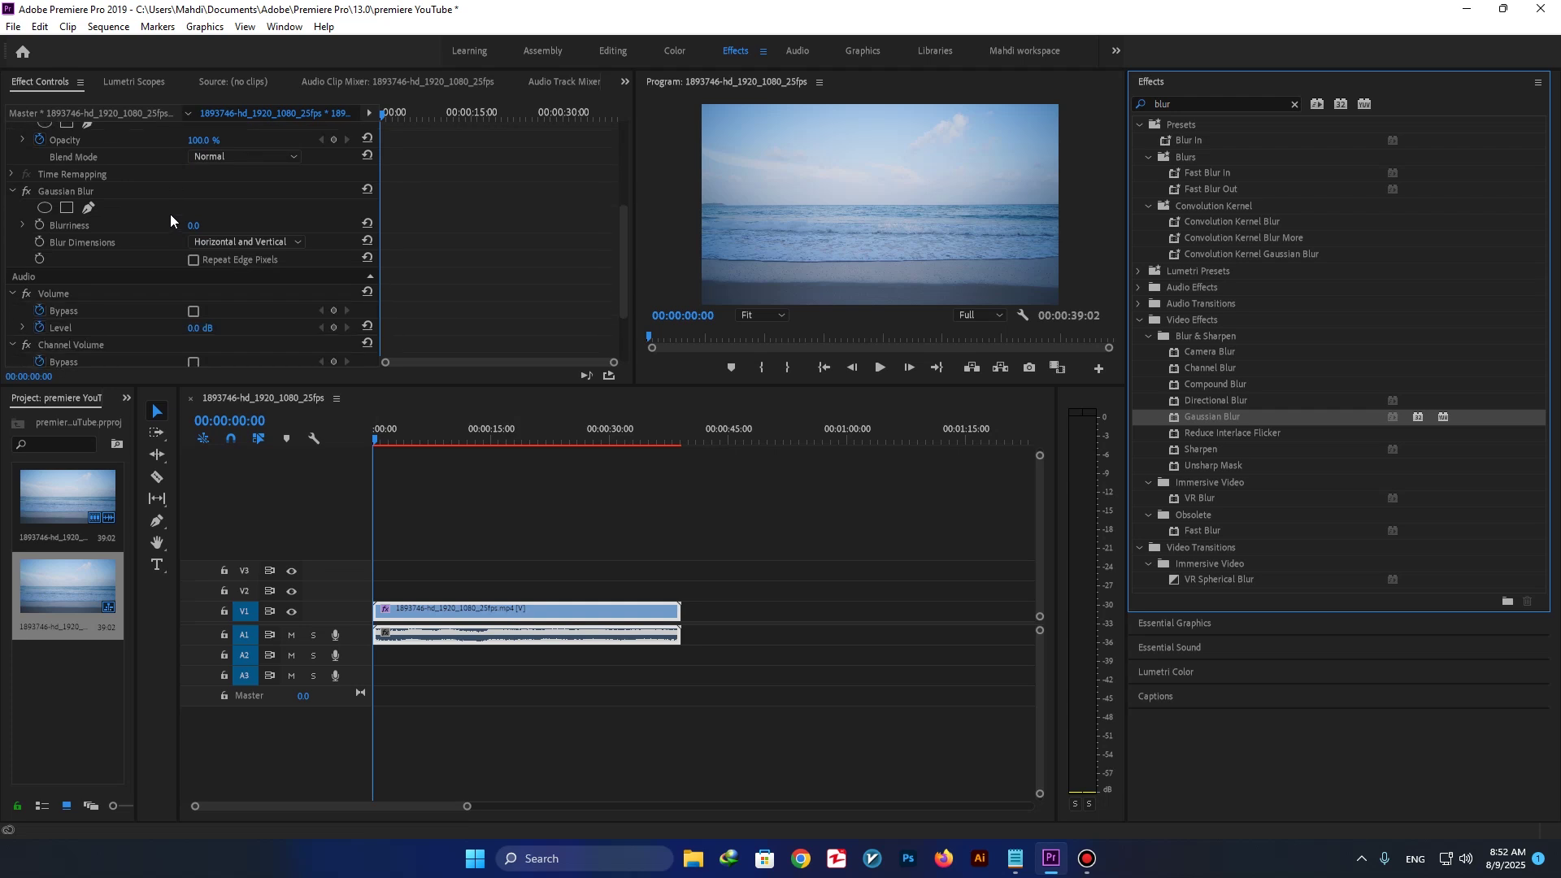
{"action": "scroll", "coordinate": [106, 294], "scroll_direction": "up", "scroll_amount": 3}
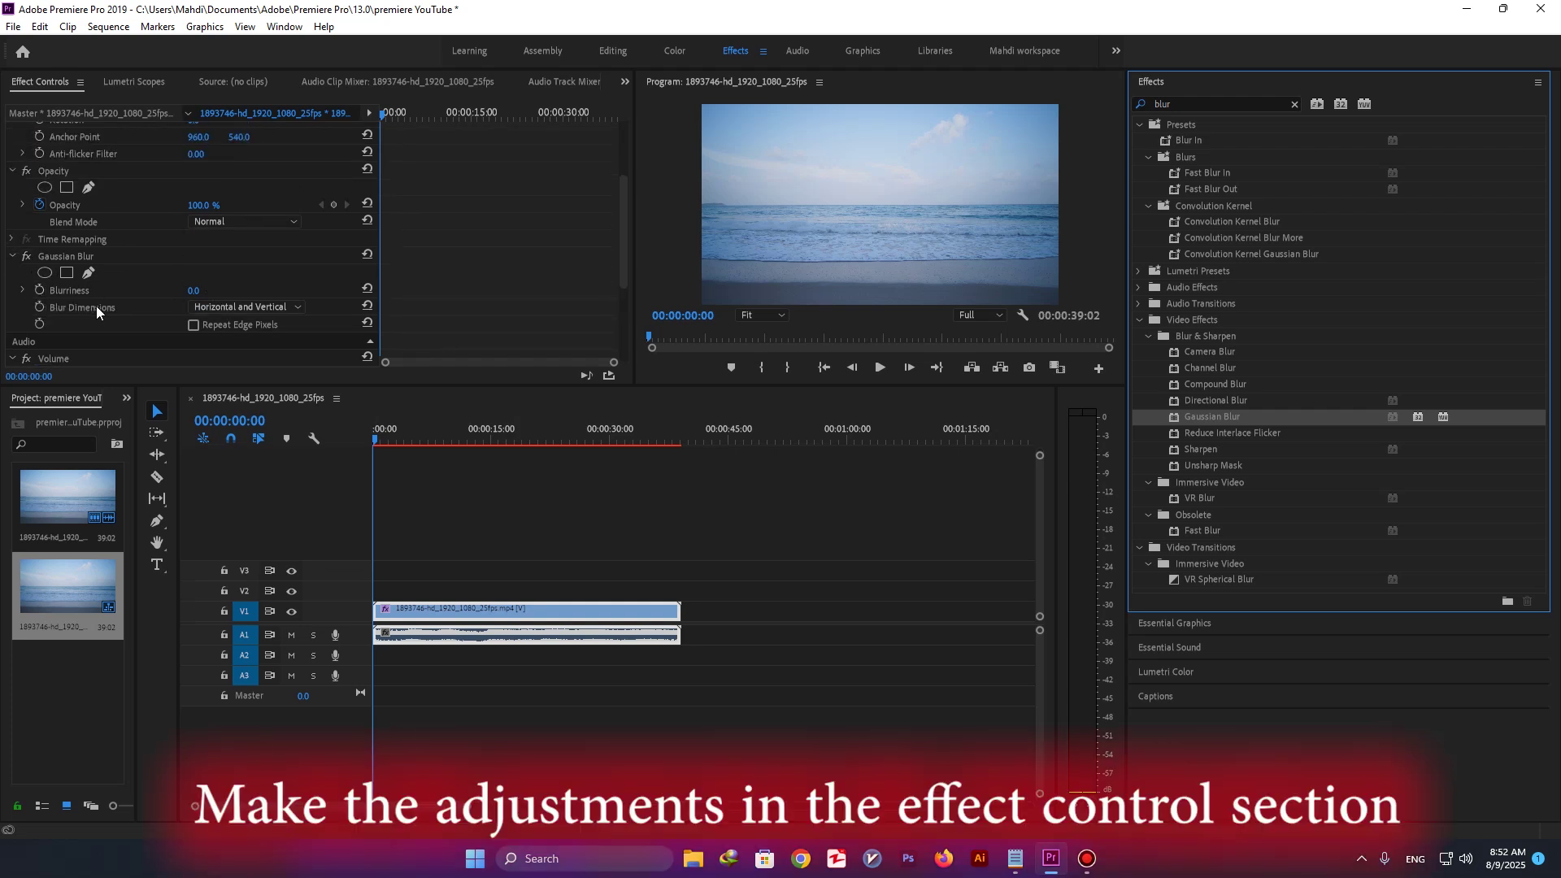
{"action": "left_click_drag", "start_coordinate": [192, 292], "coordinate": [244, 292]}
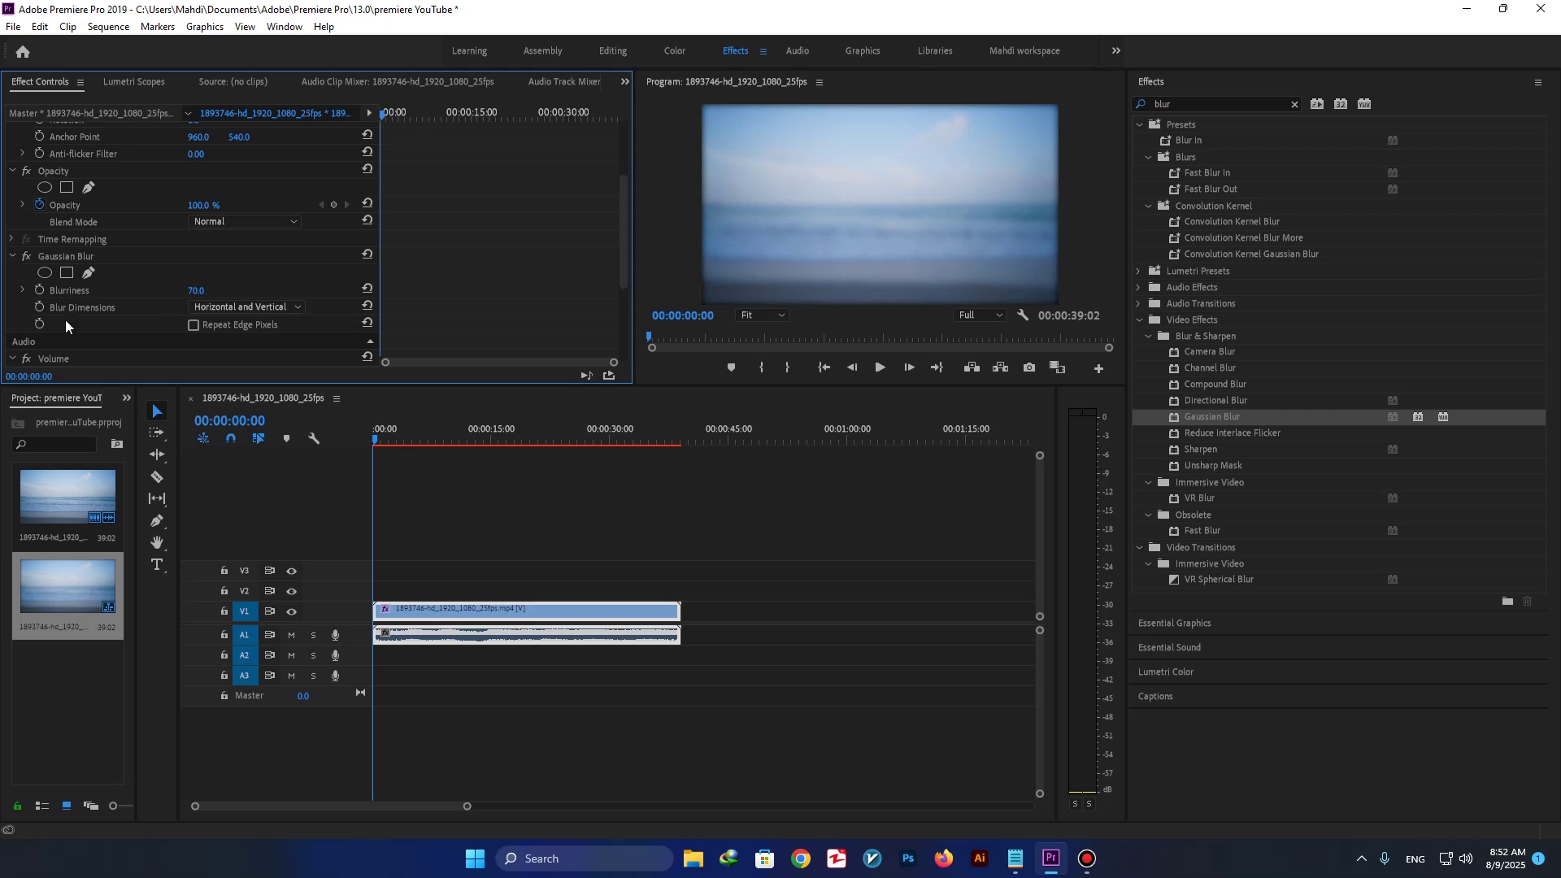
Keyframe Blurriness at the clip's start and add a second Blurriness keyframe of 0 at 00:00:01:18
{"action": "left_click", "coordinate": [41, 291]}
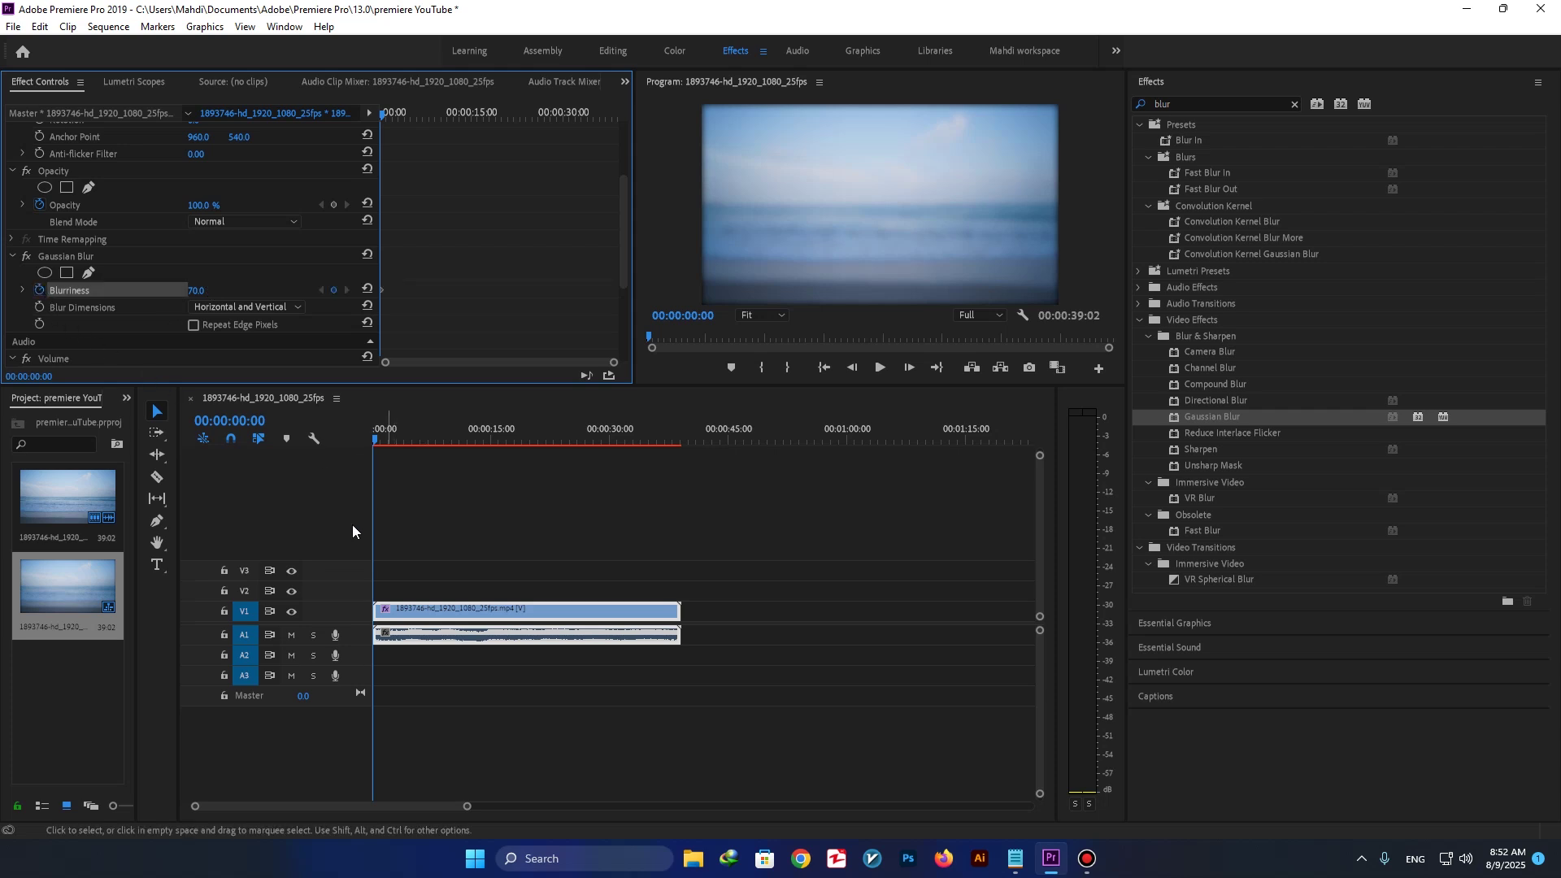
{"action": "key", "text": "space"}
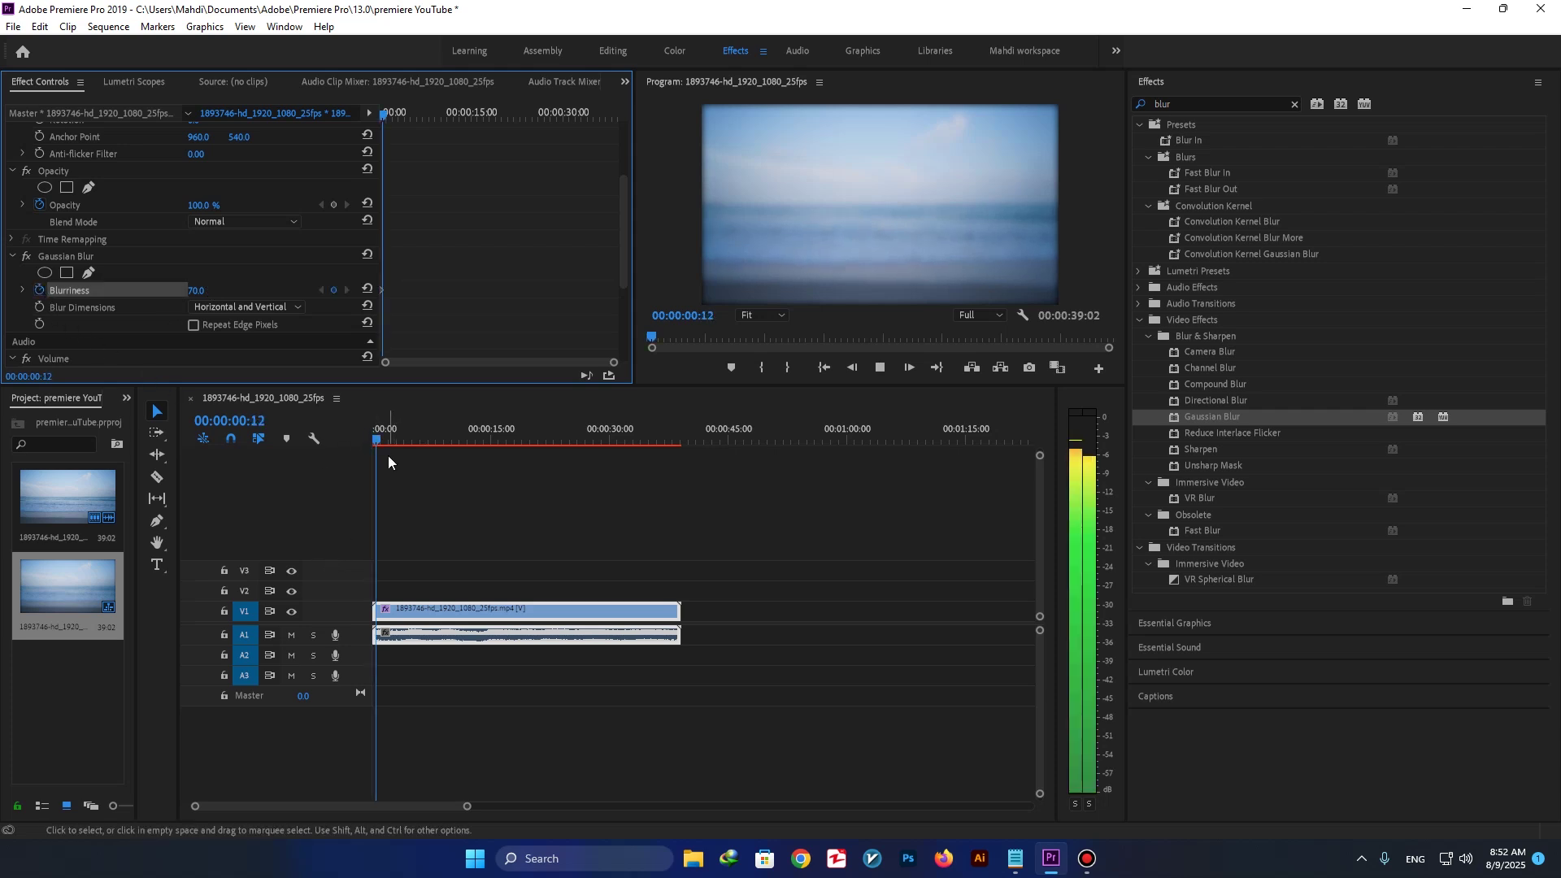
{"action": "key", "text": "space"}
{"action": "left_click", "coordinate": [196, 290]}
{"action": "type", "text": "0"}
{"action": "key", "text": "Return"}
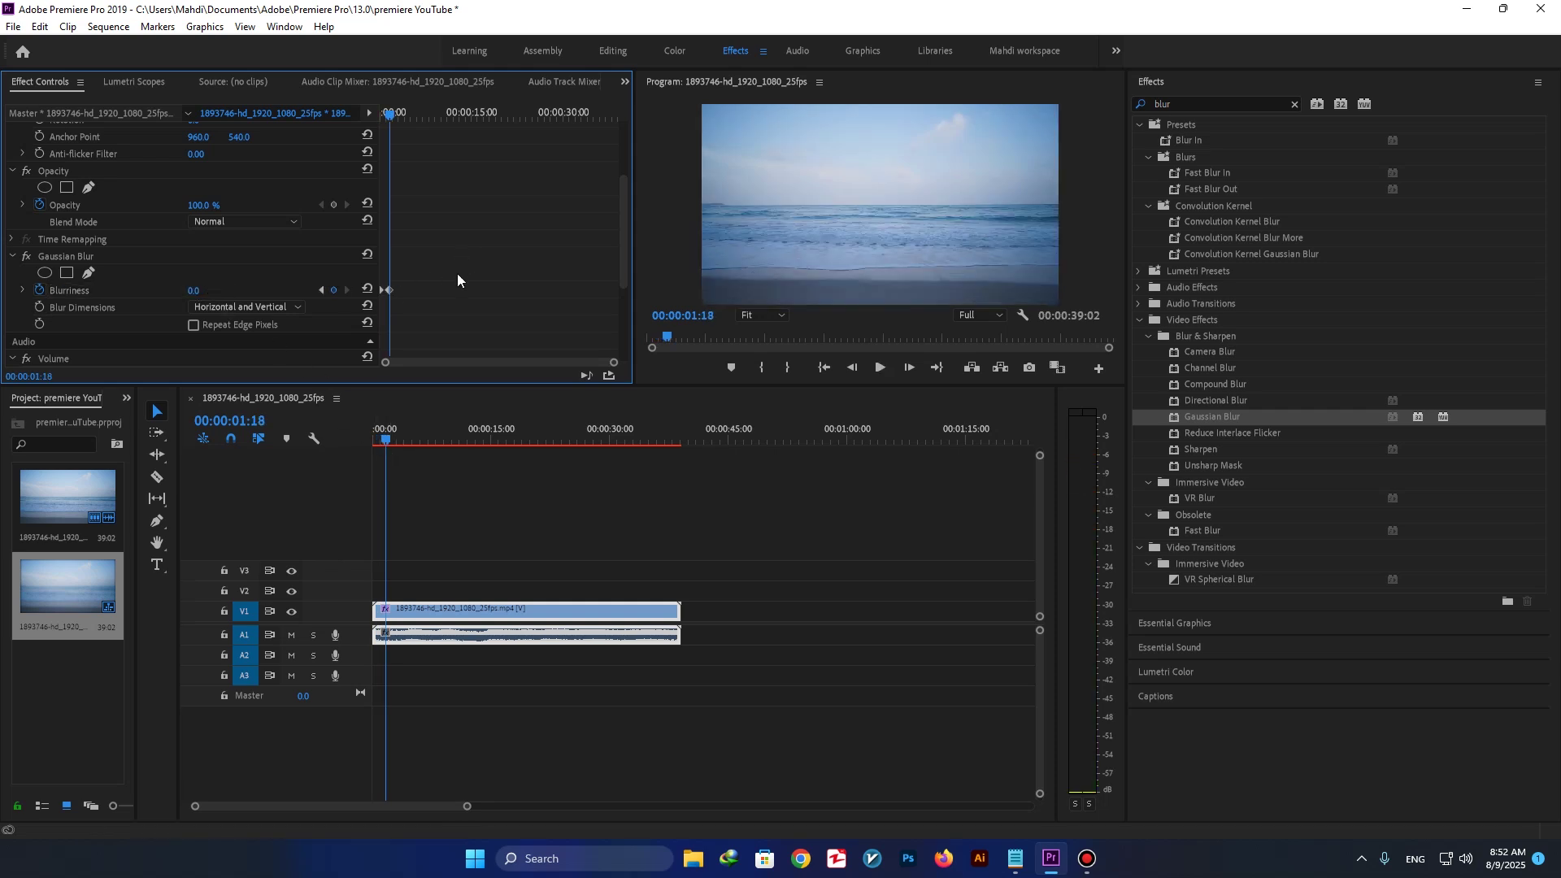
Select both Blurriness keyframes and apply Ease In to them
{"action": "key", "text": "grave"}
{"action": "left_click_drag", "start_coordinate": [477, 363], "coordinate": [395, 410]}
{"action": "right_click", "coordinate": [443, 405]}
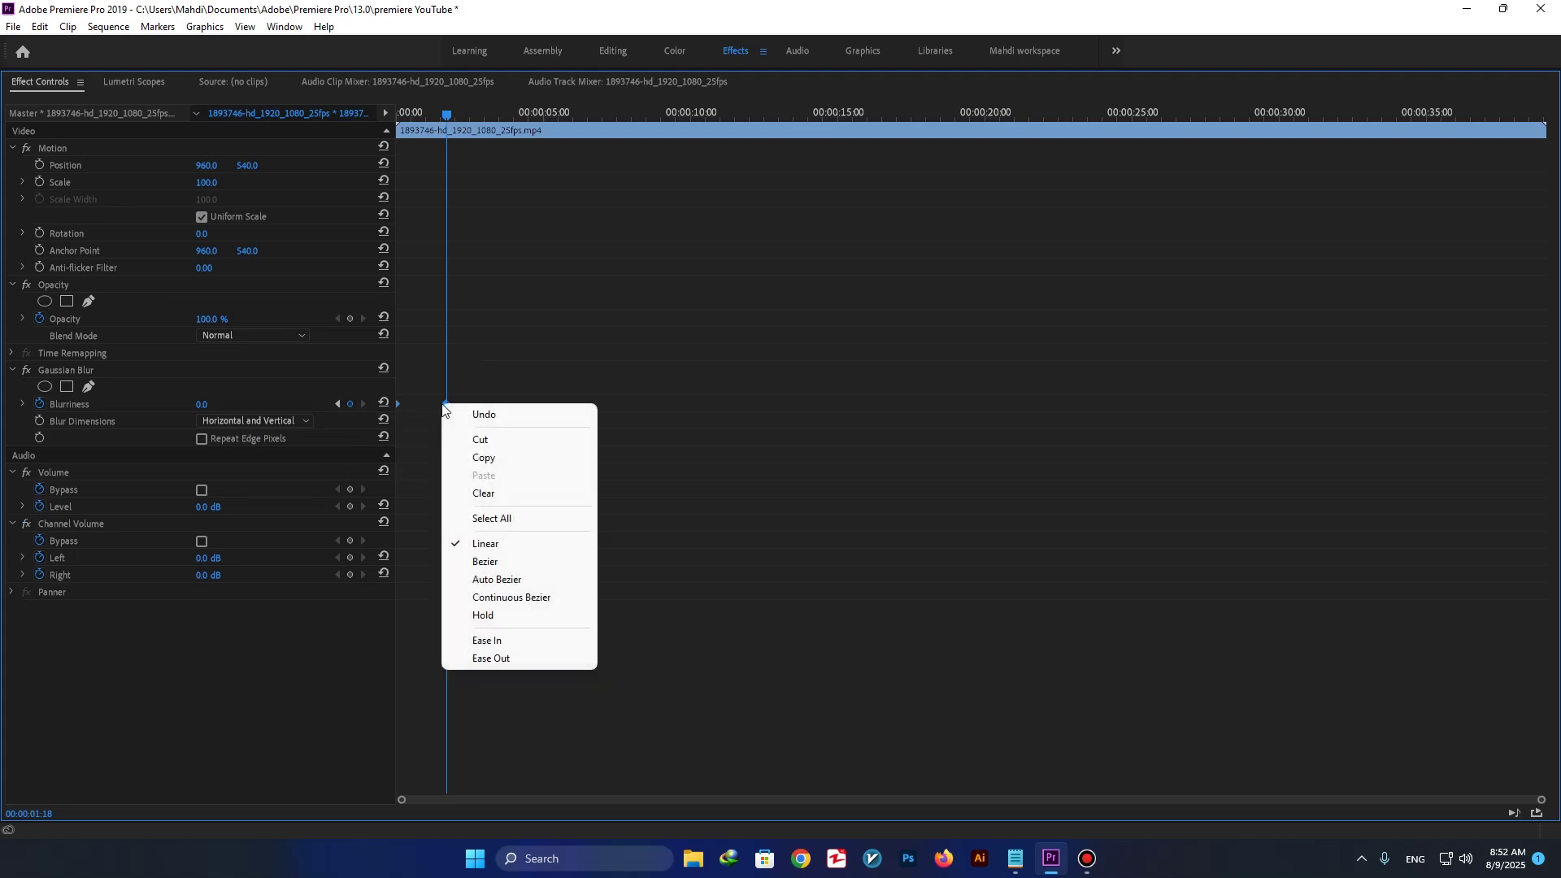
{"action": "left_click", "coordinate": [504, 642]}
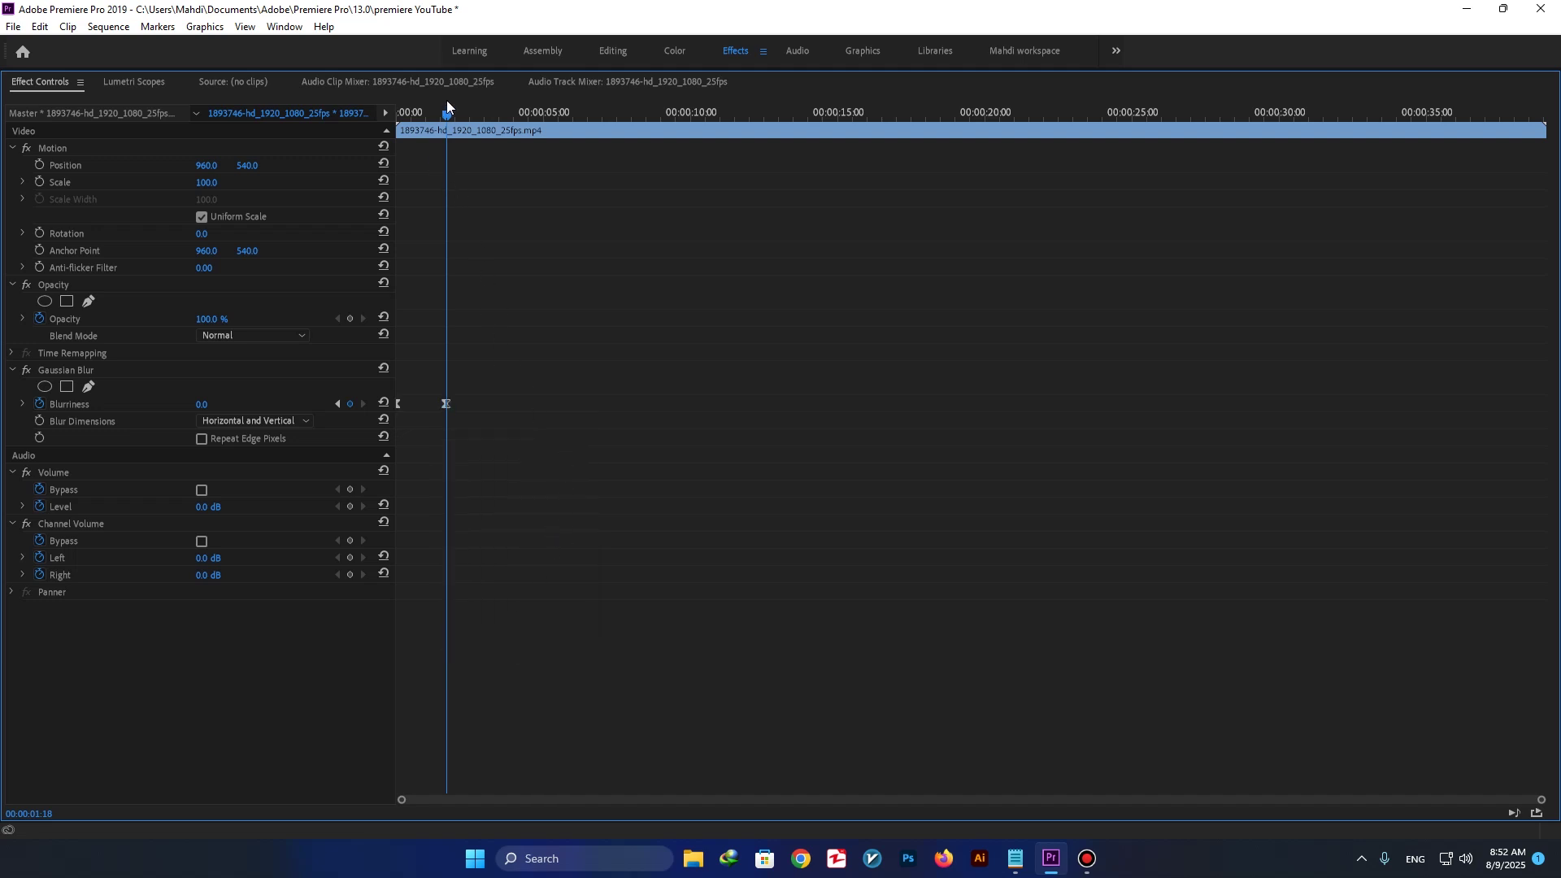
Play the sequence from the beginning to check the eased blur animation
{"action": "left_click_drag", "start_coordinate": [446, 102], "coordinate": [310, 156]}
{"action": "key", "text": "grave"}
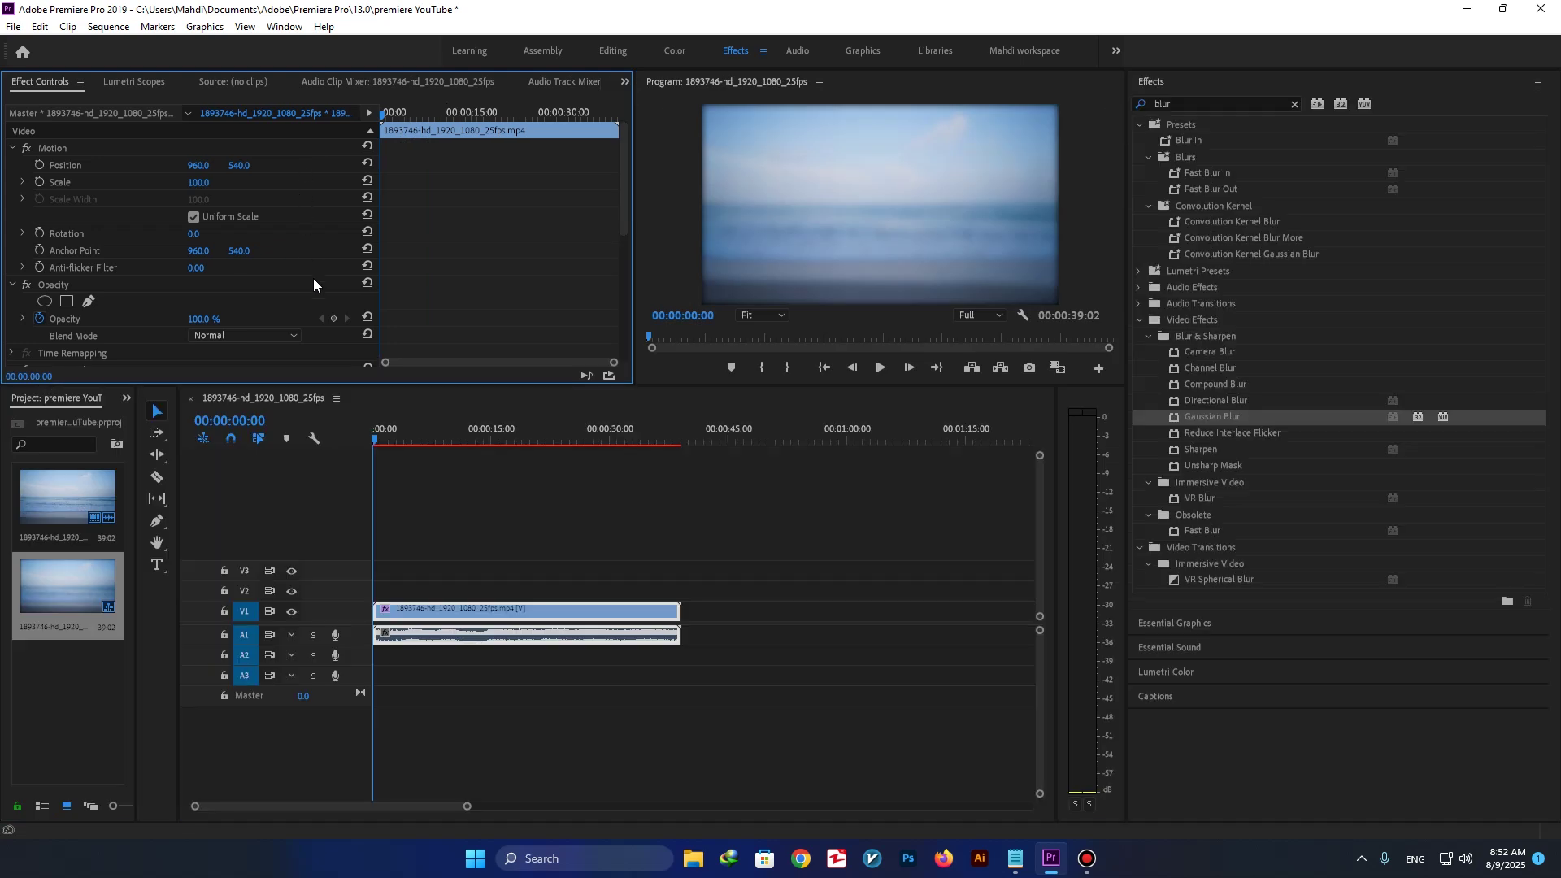
{"action": "key", "text": "space"}
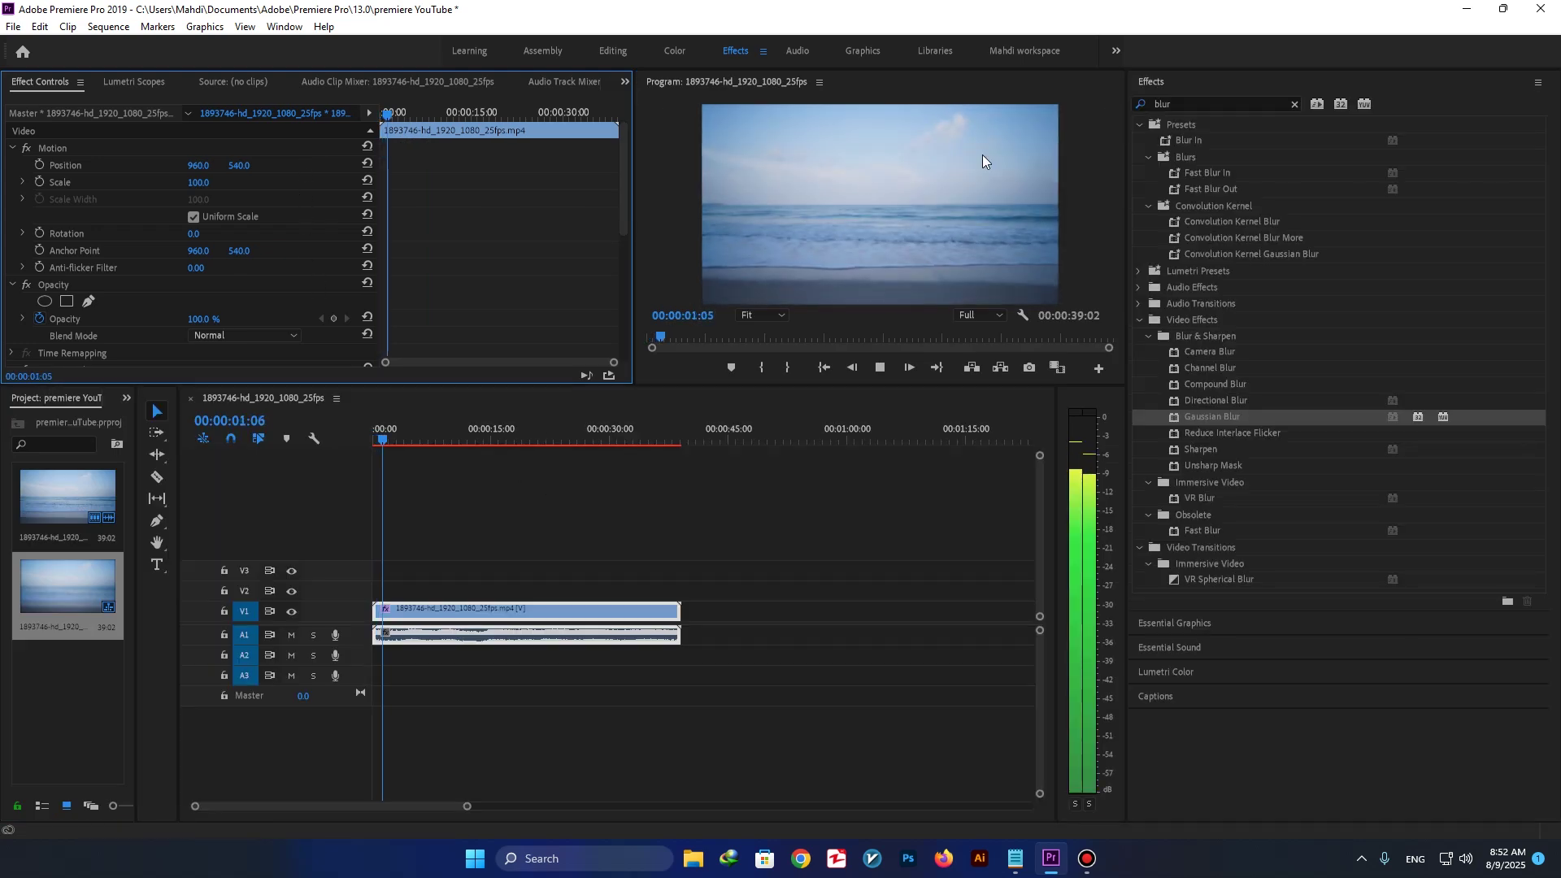
{"action": "key", "text": "space"}
Return to the start of the sequence and play the blur animation in an enlarged program monitor
{"action": "left_click", "coordinate": [369, 449]}
{"action": "key", "text": "Home"}
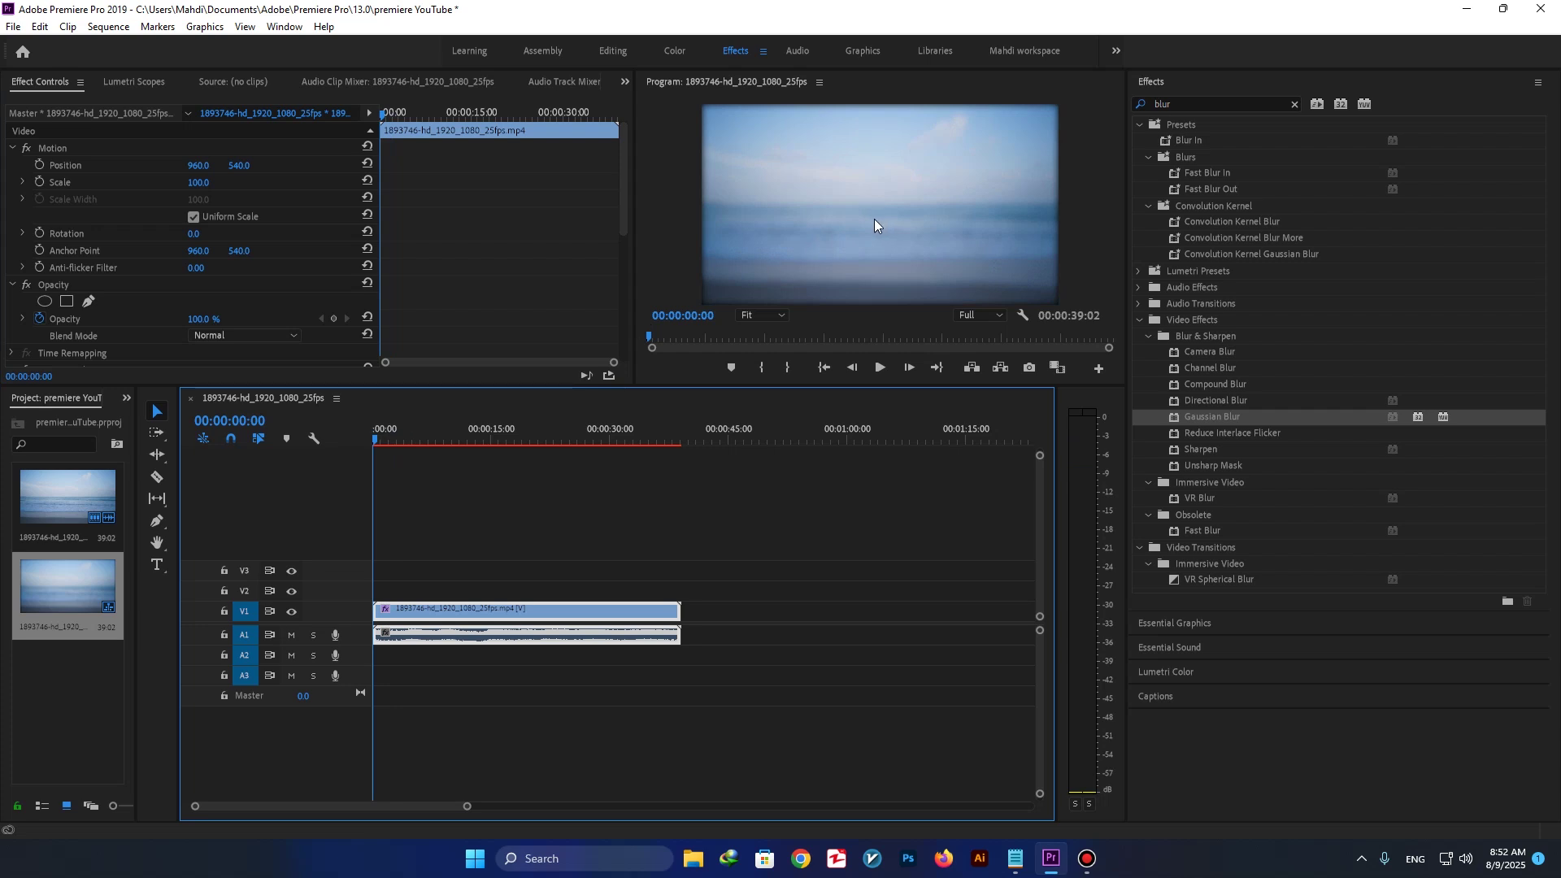
{"action": "key", "text": "grave"}
{"action": "key", "text": "space"}
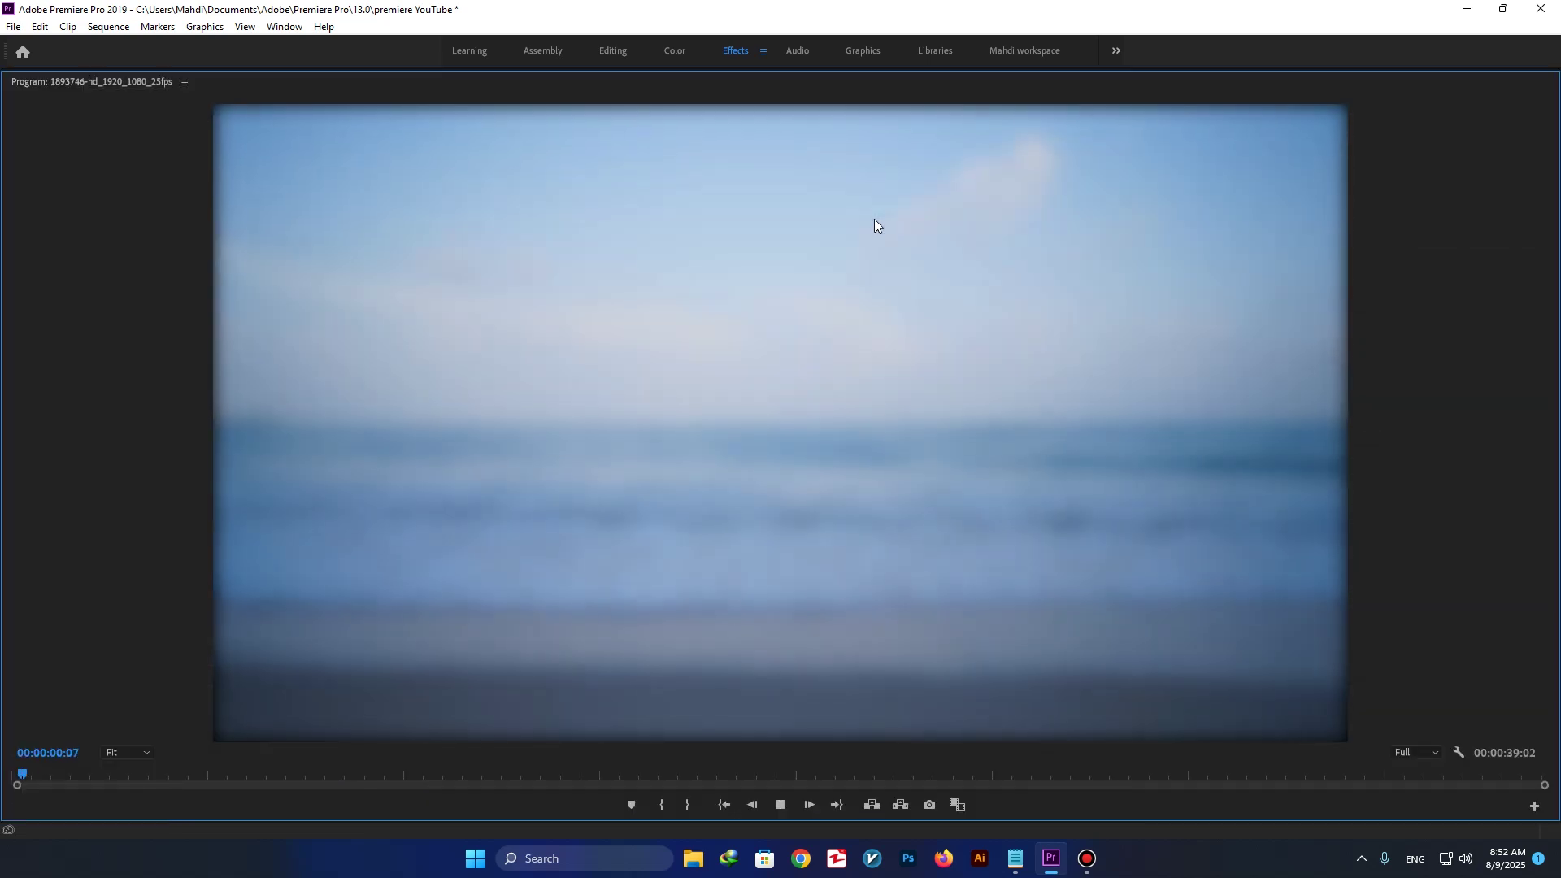
{"action": "key", "text": "space"}
{"action": "key", "text": "grave"}
Move the video clip's second Blurriness keyframe past the middle of the clip and play from the start
{"action": "left_click", "coordinate": [486, 553]}
{"action": "left_click", "coordinate": [449, 613]}
{"action": "left_click_drag", "start_coordinate": [401, 117], "coordinate": [376, 126]}
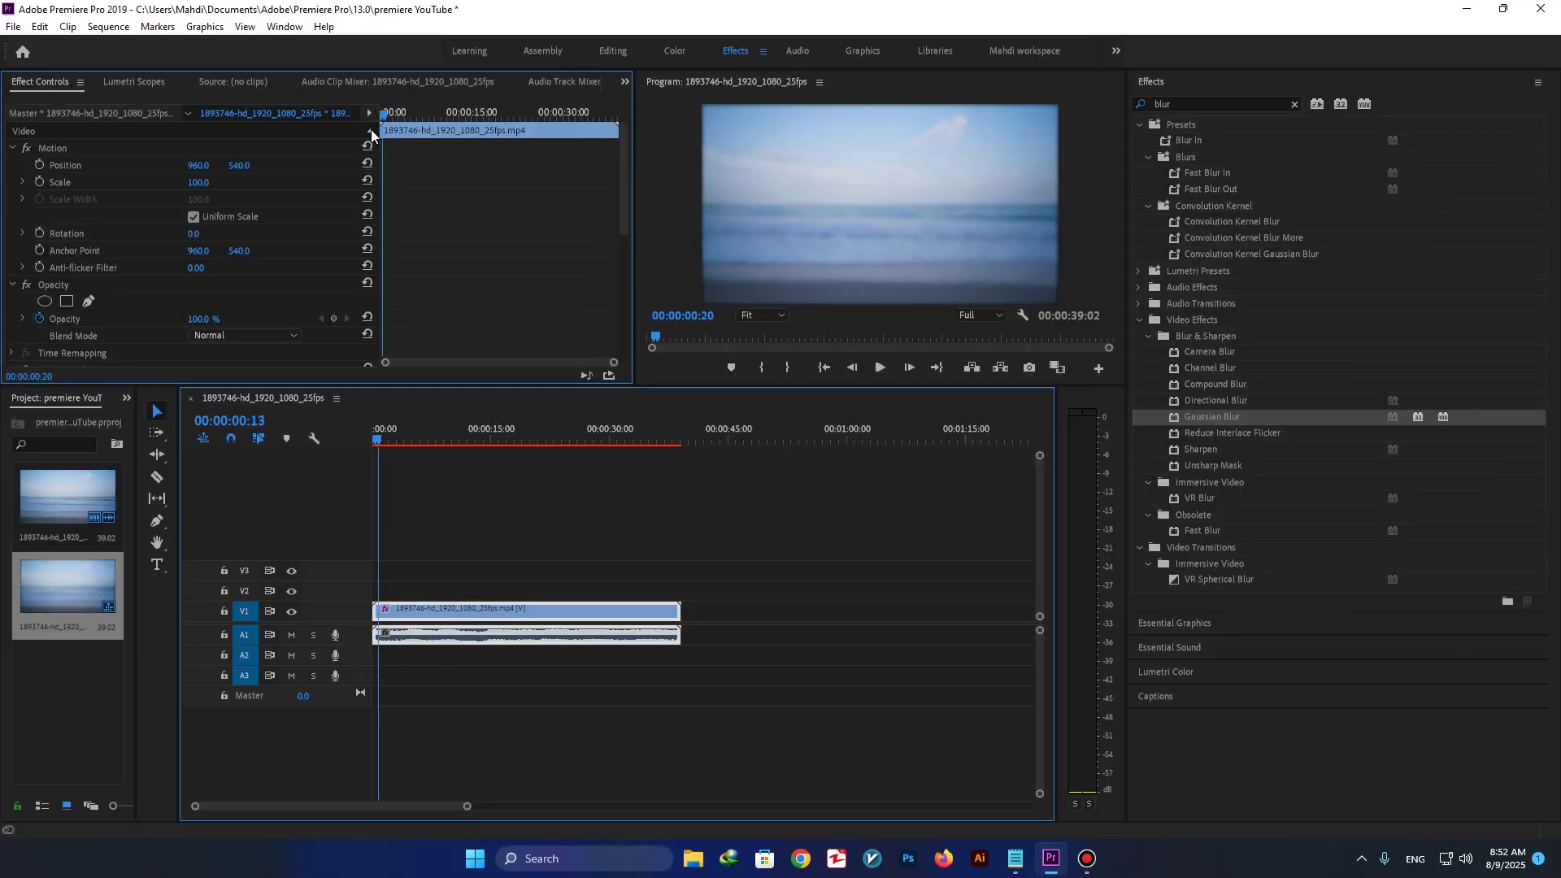
{"action": "scroll", "coordinate": [204, 269], "scroll_direction": "down", "scroll_amount": 4}
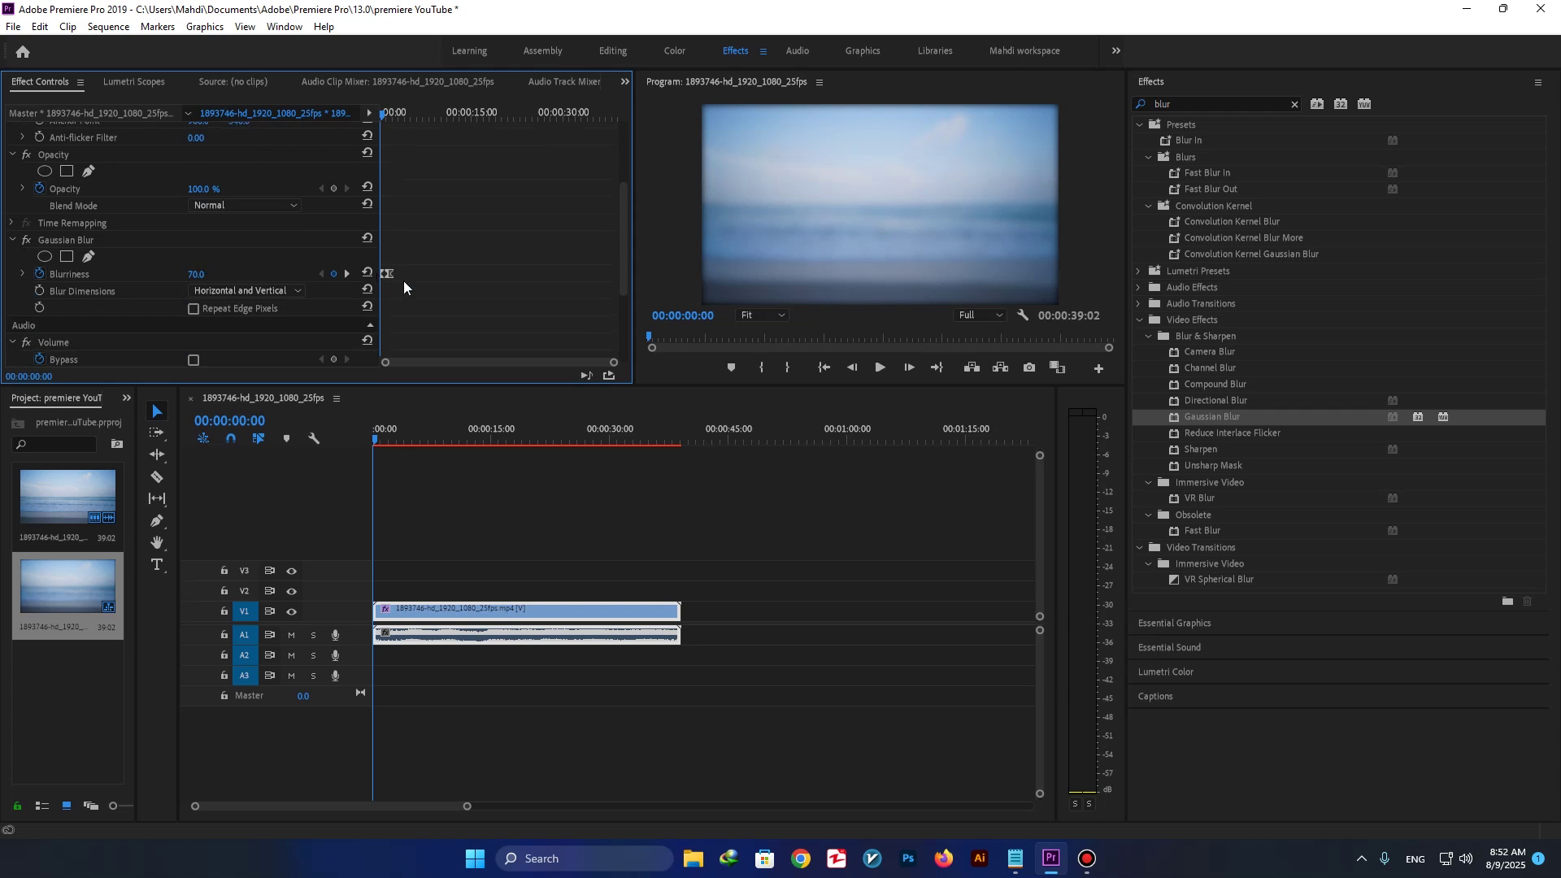
{"action": "left_click_drag", "start_coordinate": [389, 273], "coordinate": [516, 311]}
{"action": "key", "text": "space"}
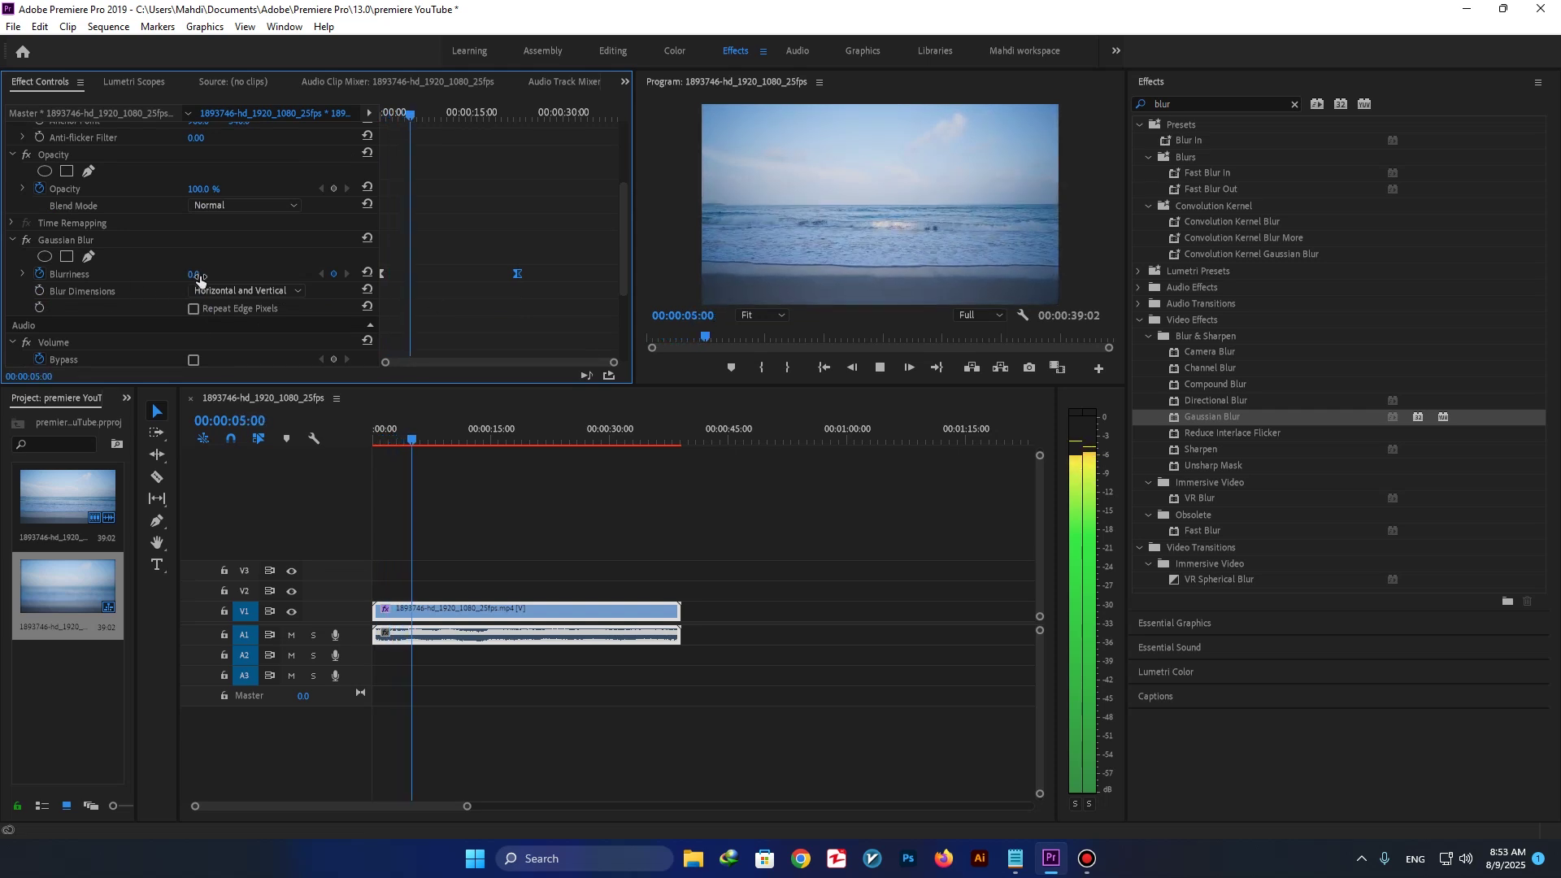
{"action": "key", "text": "space"}
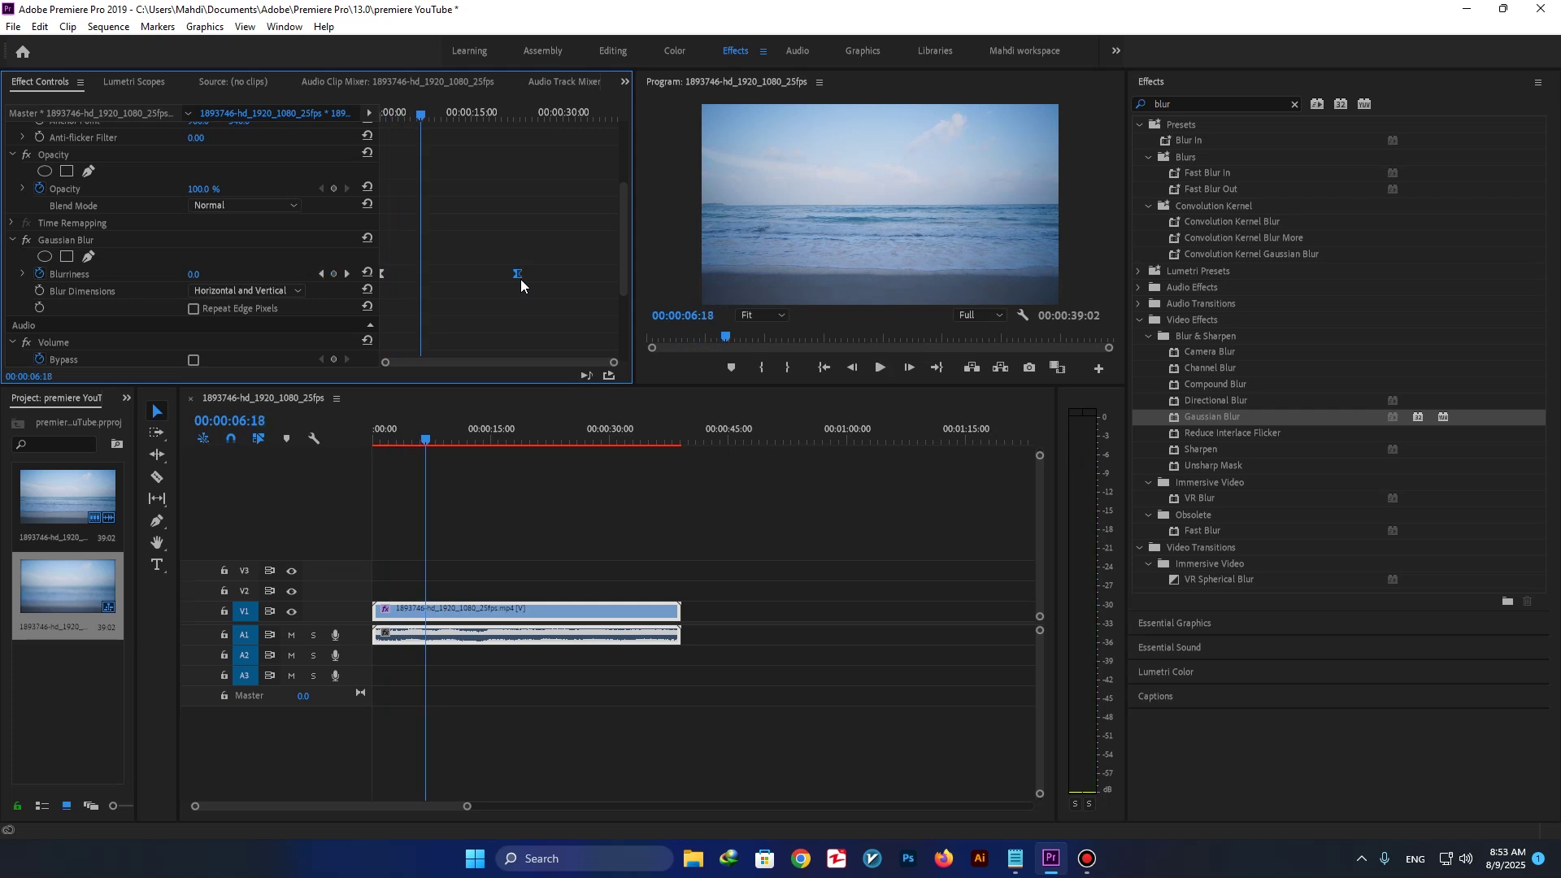
Bring the second Blurriness keyframe back to roughly a quarter of the clip's length and play the sequence
{"action": "left_click_drag", "start_coordinate": [518, 278], "coordinate": [447, 307]}
{"action": "key", "text": "space"}
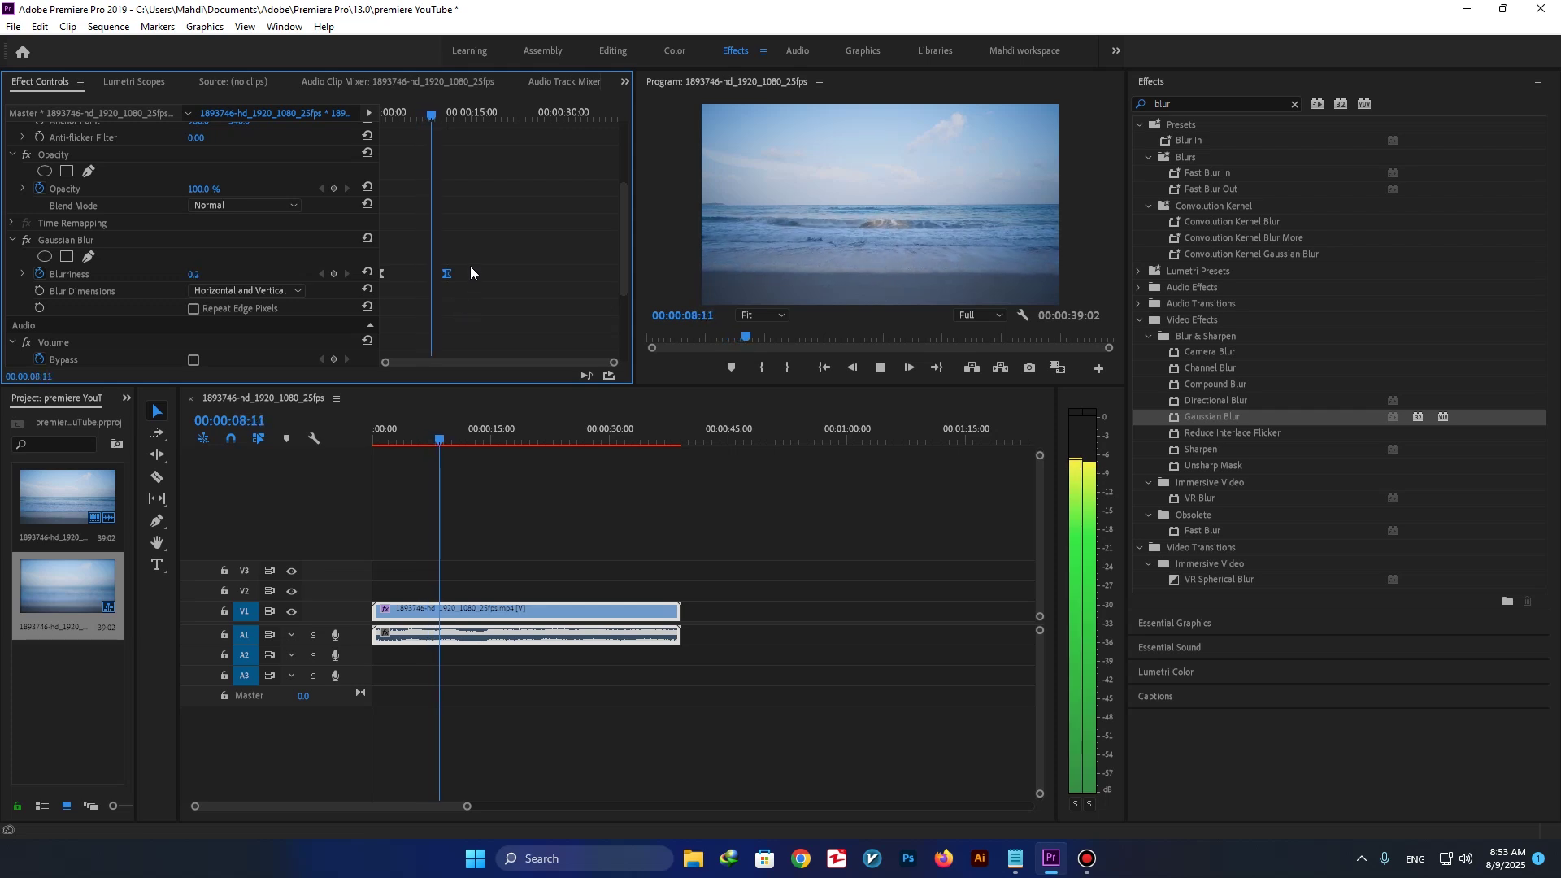
{"action": "key", "text": "space"}
Move the second Blurriness keyframe right next to the first one and play from the start
{"action": "left_click_drag", "start_coordinate": [447, 274], "coordinate": [384, 292]}
{"action": "left_click_drag", "start_coordinate": [437, 109], "coordinate": [330, 135]}
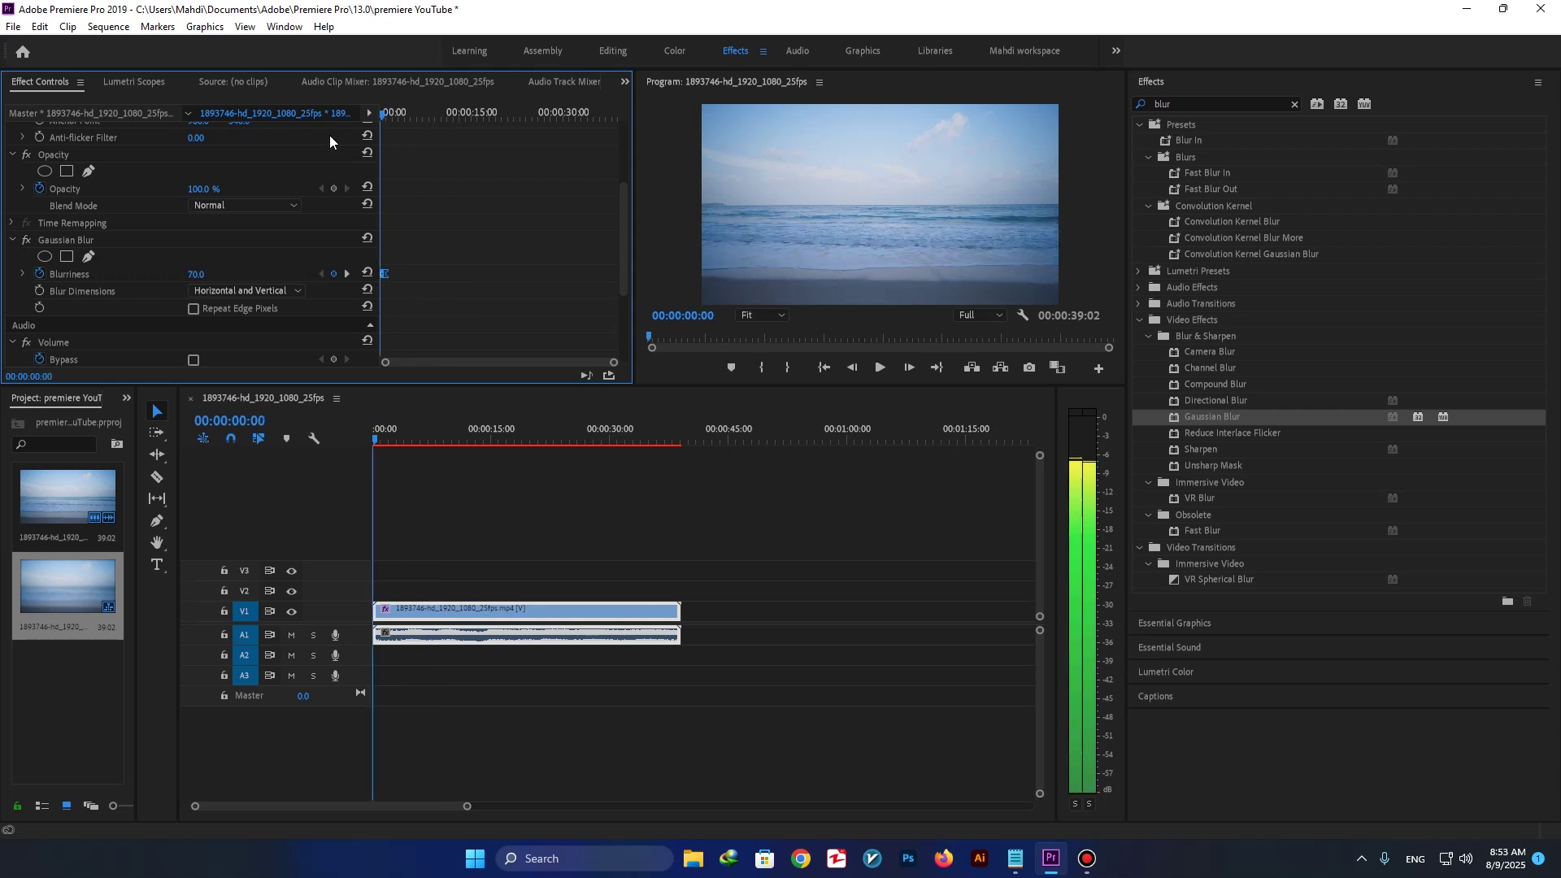
{"action": "key", "text": "space"}
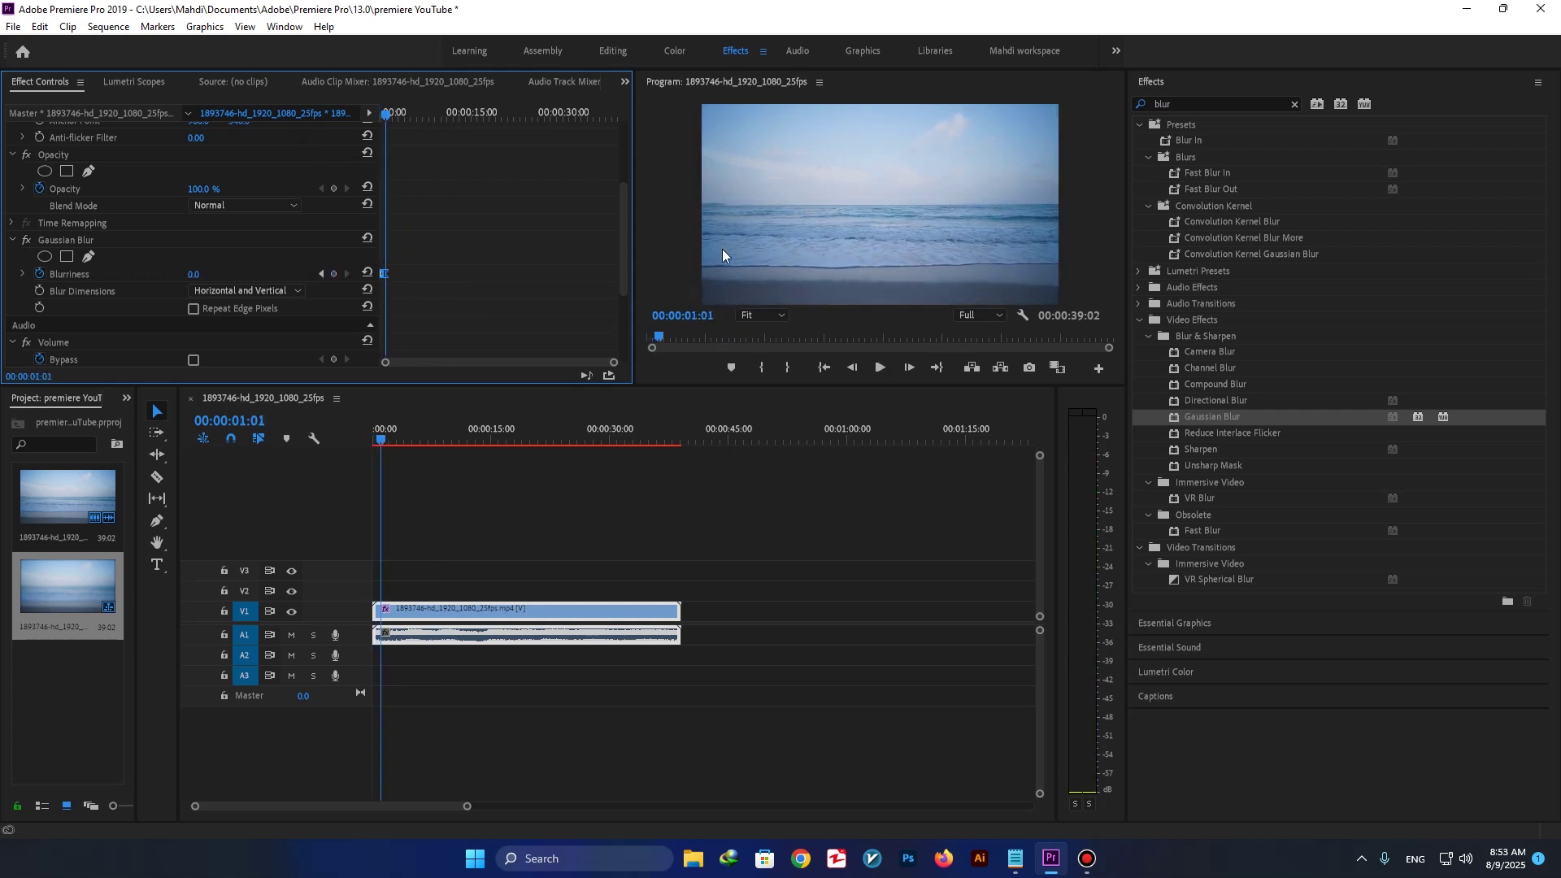
Fine-tune the second Blurriness keyframe to well under one second in the enlarged effect settings and replay the animation
{"action": "key", "text": "grave"}
{"action": "left_click_drag", "start_coordinate": [418, 404], "coordinate": [406, 407]}
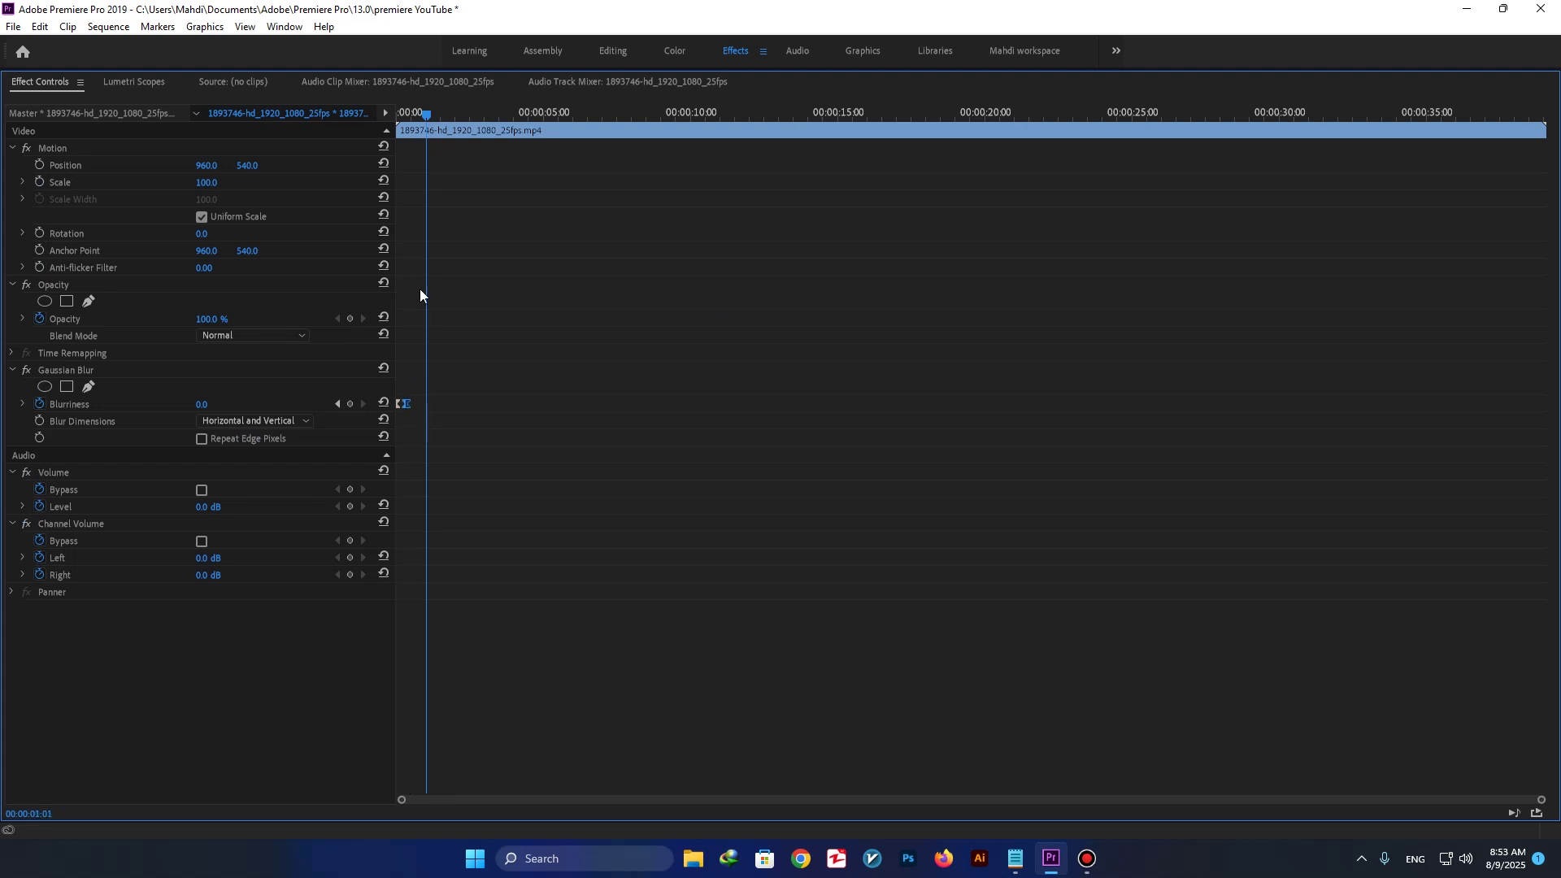
{"action": "left_click_drag", "start_coordinate": [428, 114], "coordinate": [398, 114]}
{"action": "key", "text": "grave"}
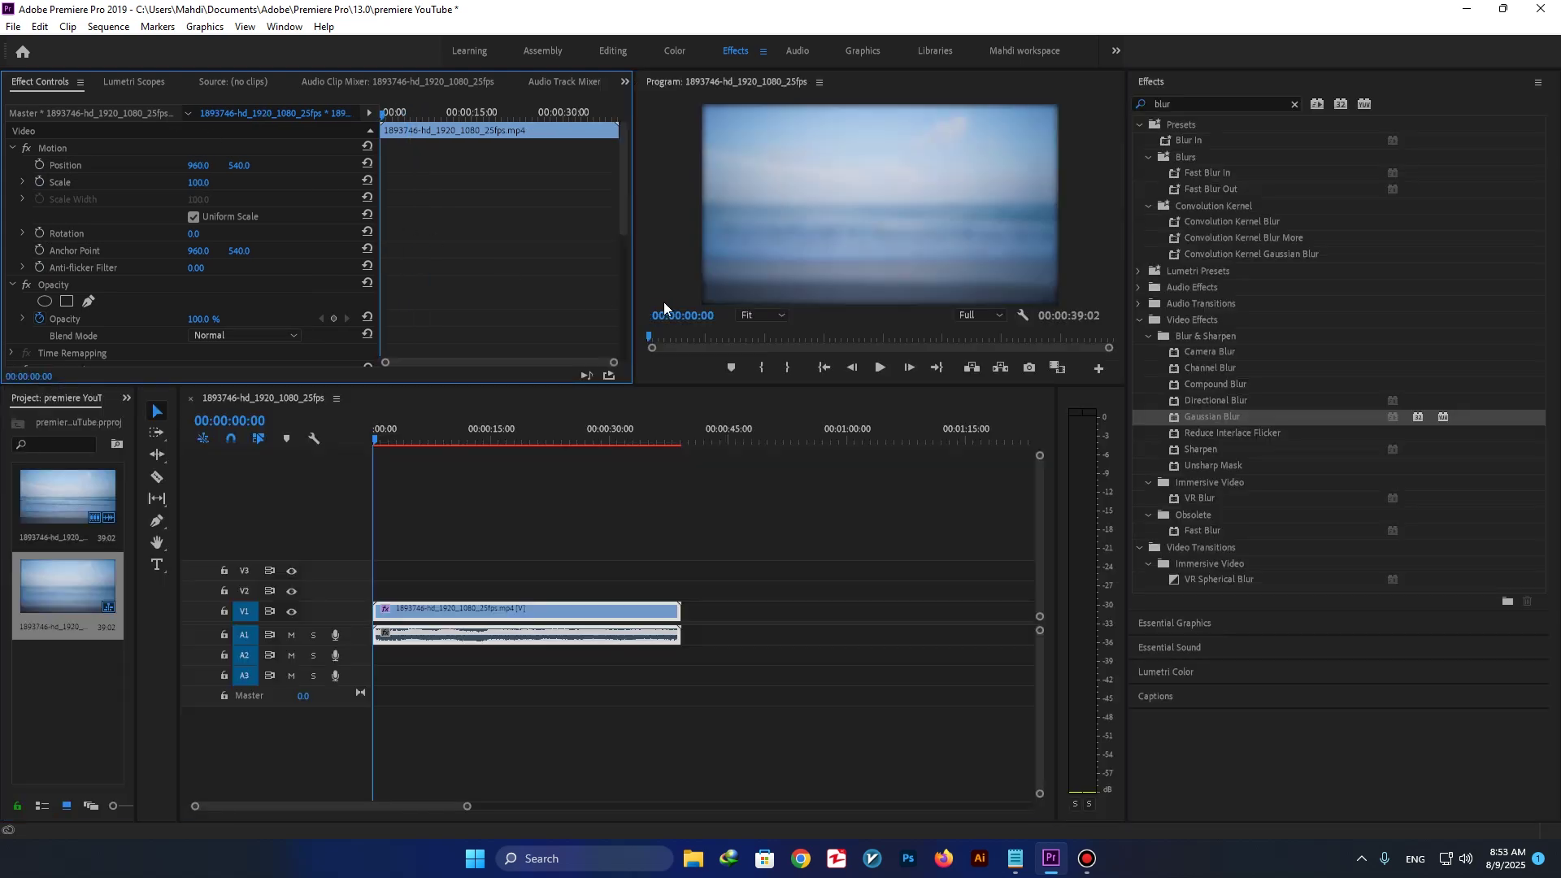
{"action": "key", "text": "space"}
Move the second Blurriness keyframe to about 3 seconds and play the clip from the start
{"action": "key", "text": "grave"}
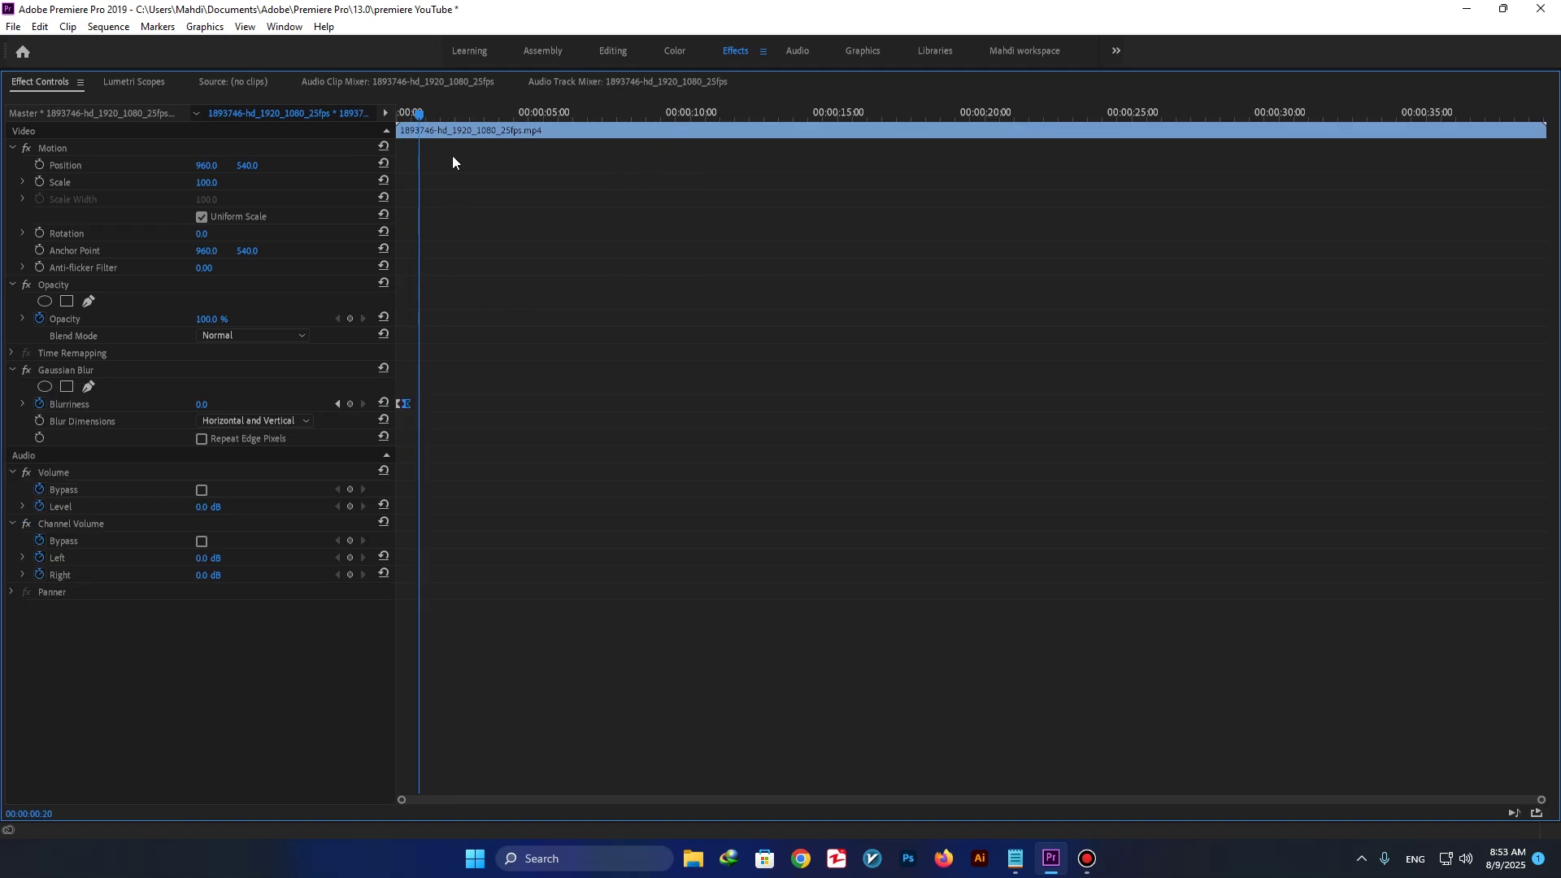
{"action": "key", "text": "space"}
{"action": "left_click_drag", "start_coordinate": [406, 406], "coordinate": [482, 420]}
{"action": "key", "text": "grave"}
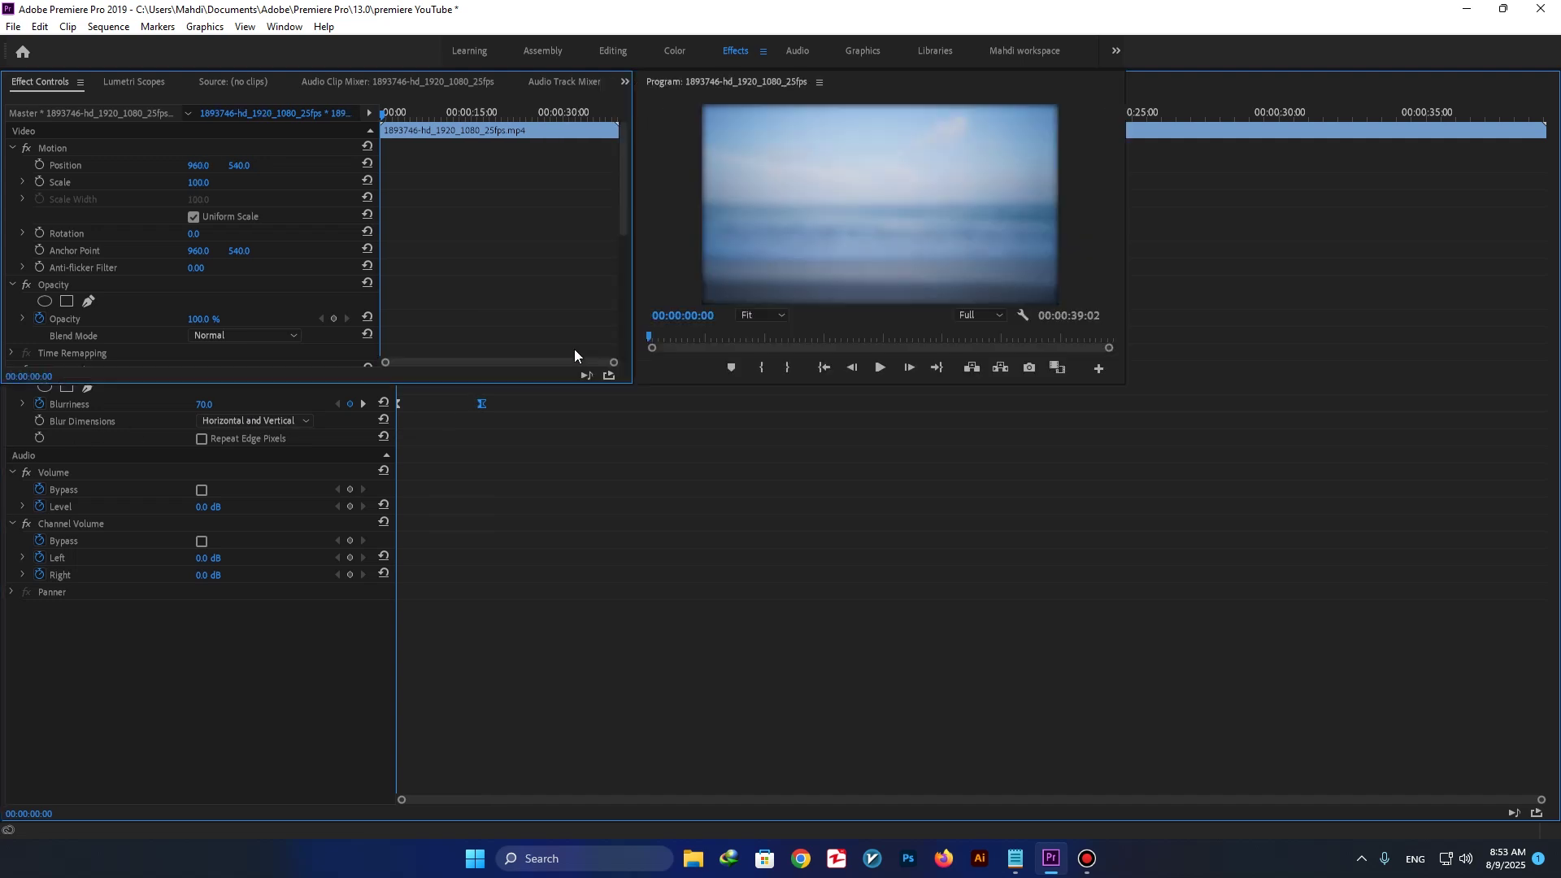
{"action": "key", "text": "space"}
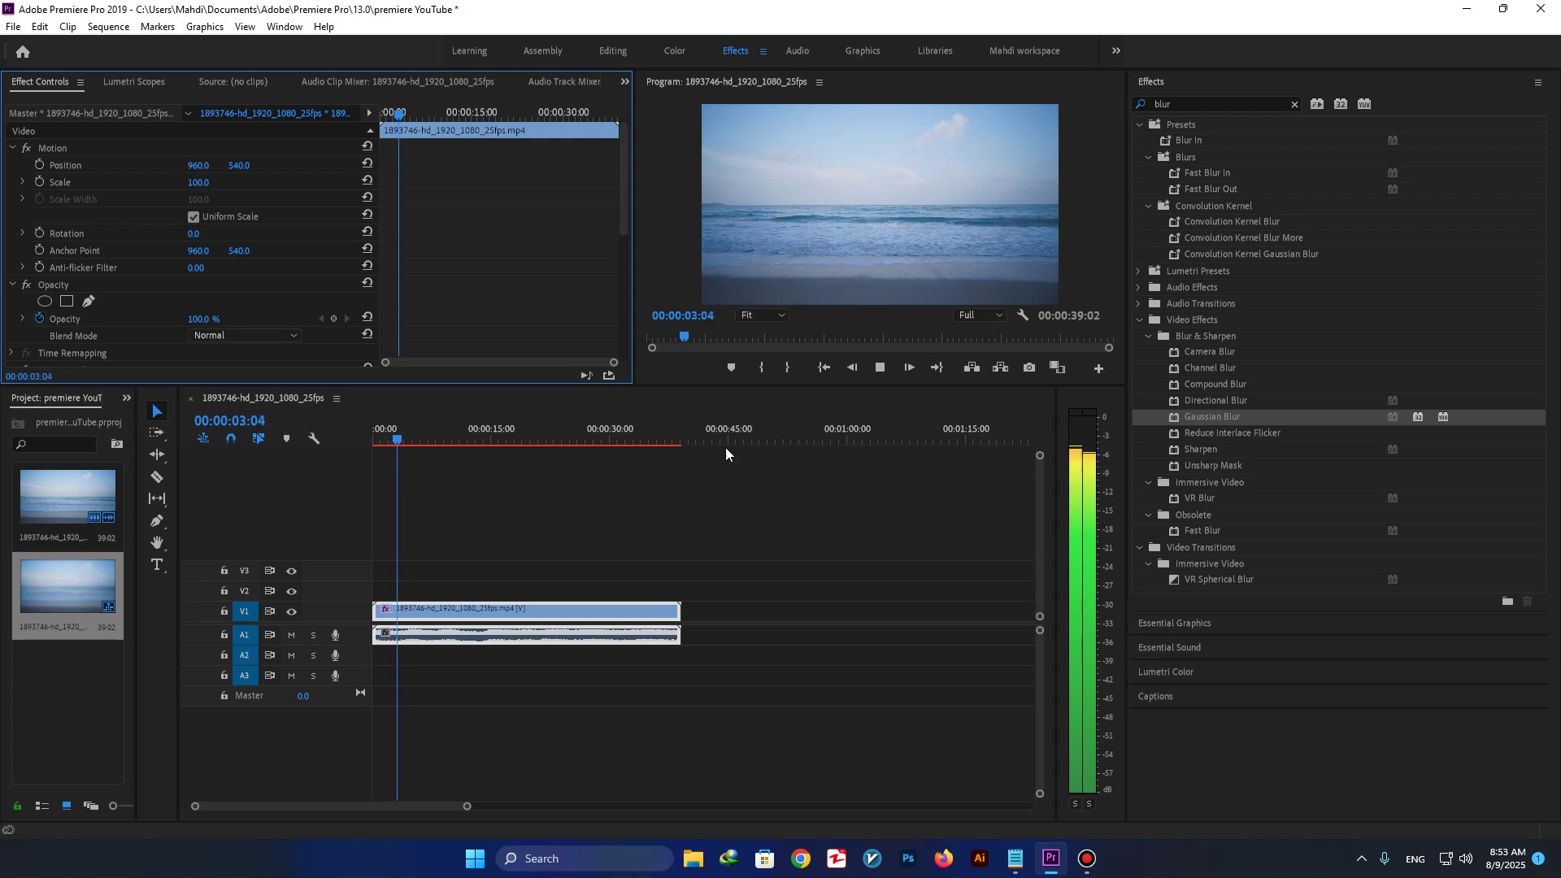
{"action": "key", "text": "space"}
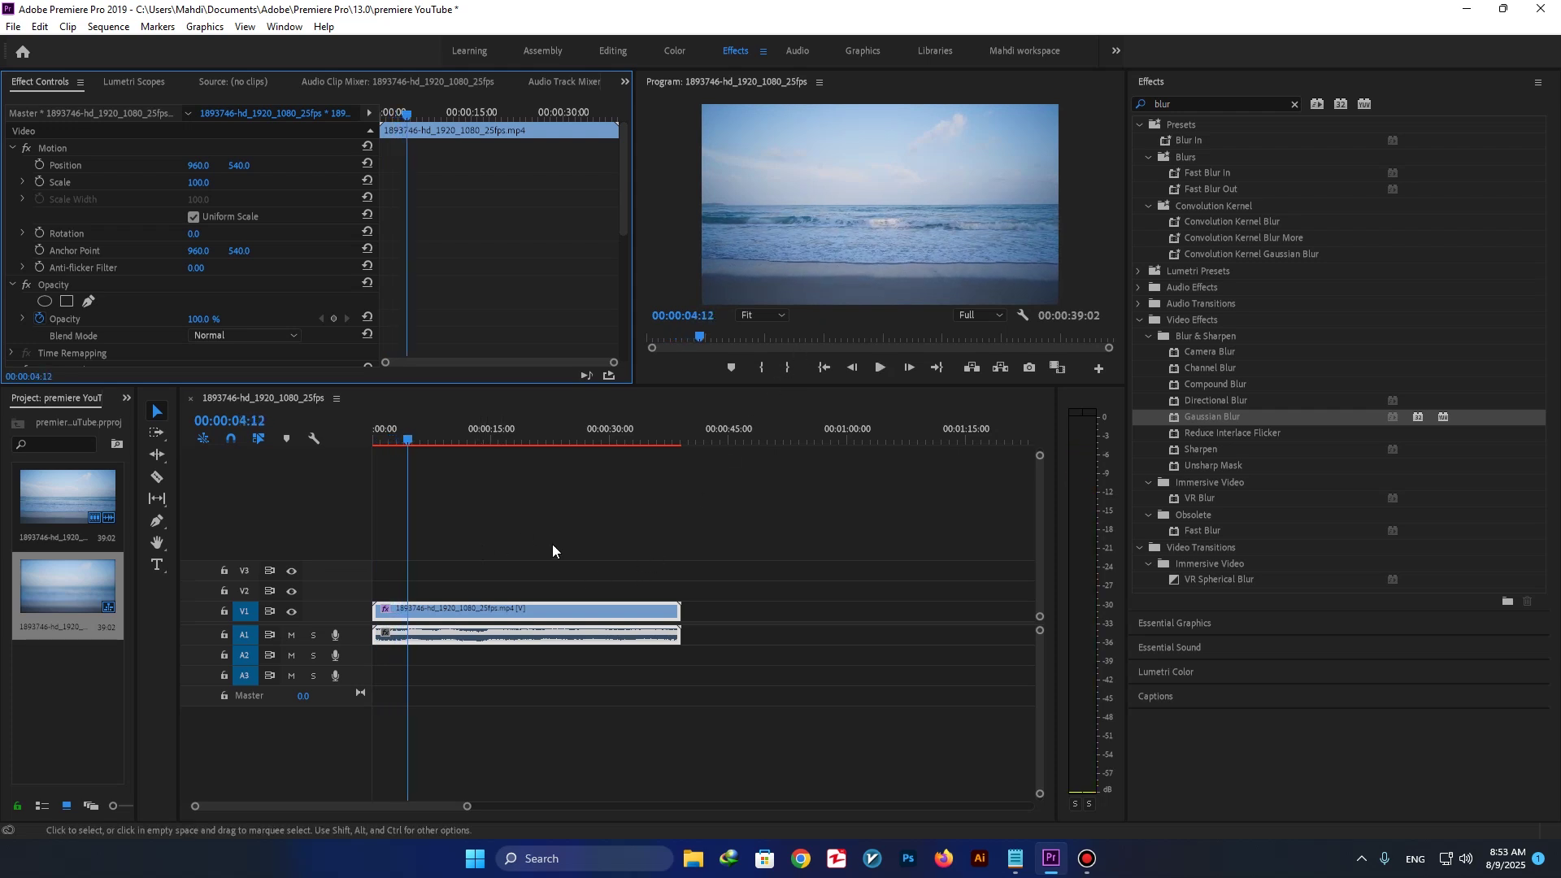
{"action": "scroll", "coordinate": [140, 221], "scroll_direction": "down", "scroll_amount": 2}
{"action": "scroll", "coordinate": [139, 221], "scroll_direction": "down", "scroll_amount": 2}
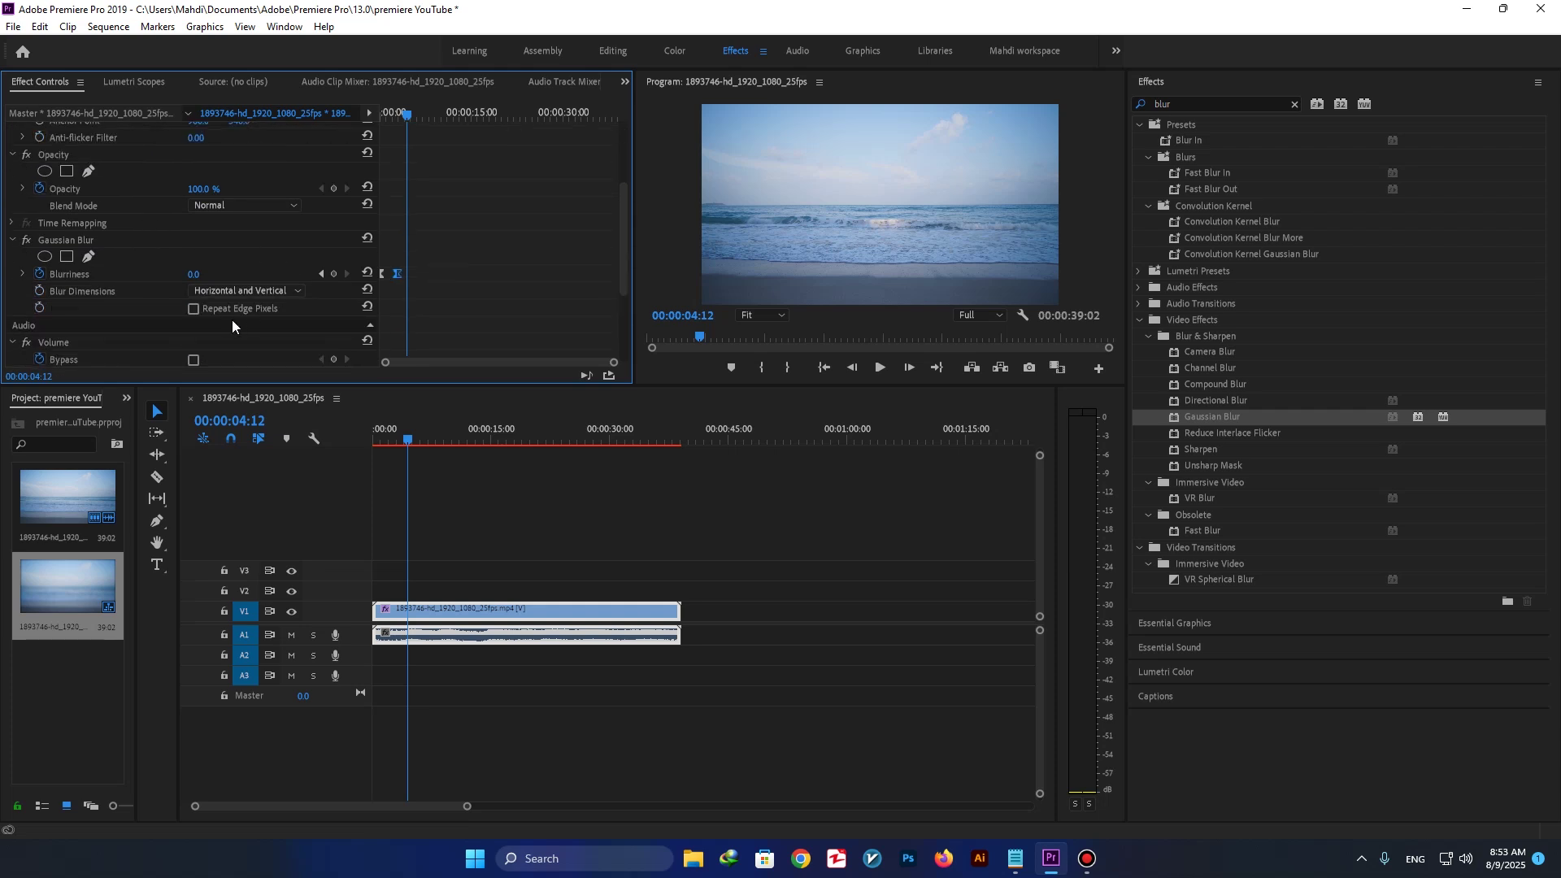
Deselect the video clip and import the Pexels JPG image numbered 4555321 into the project
{"action": "left_click", "coordinate": [524, 537]}
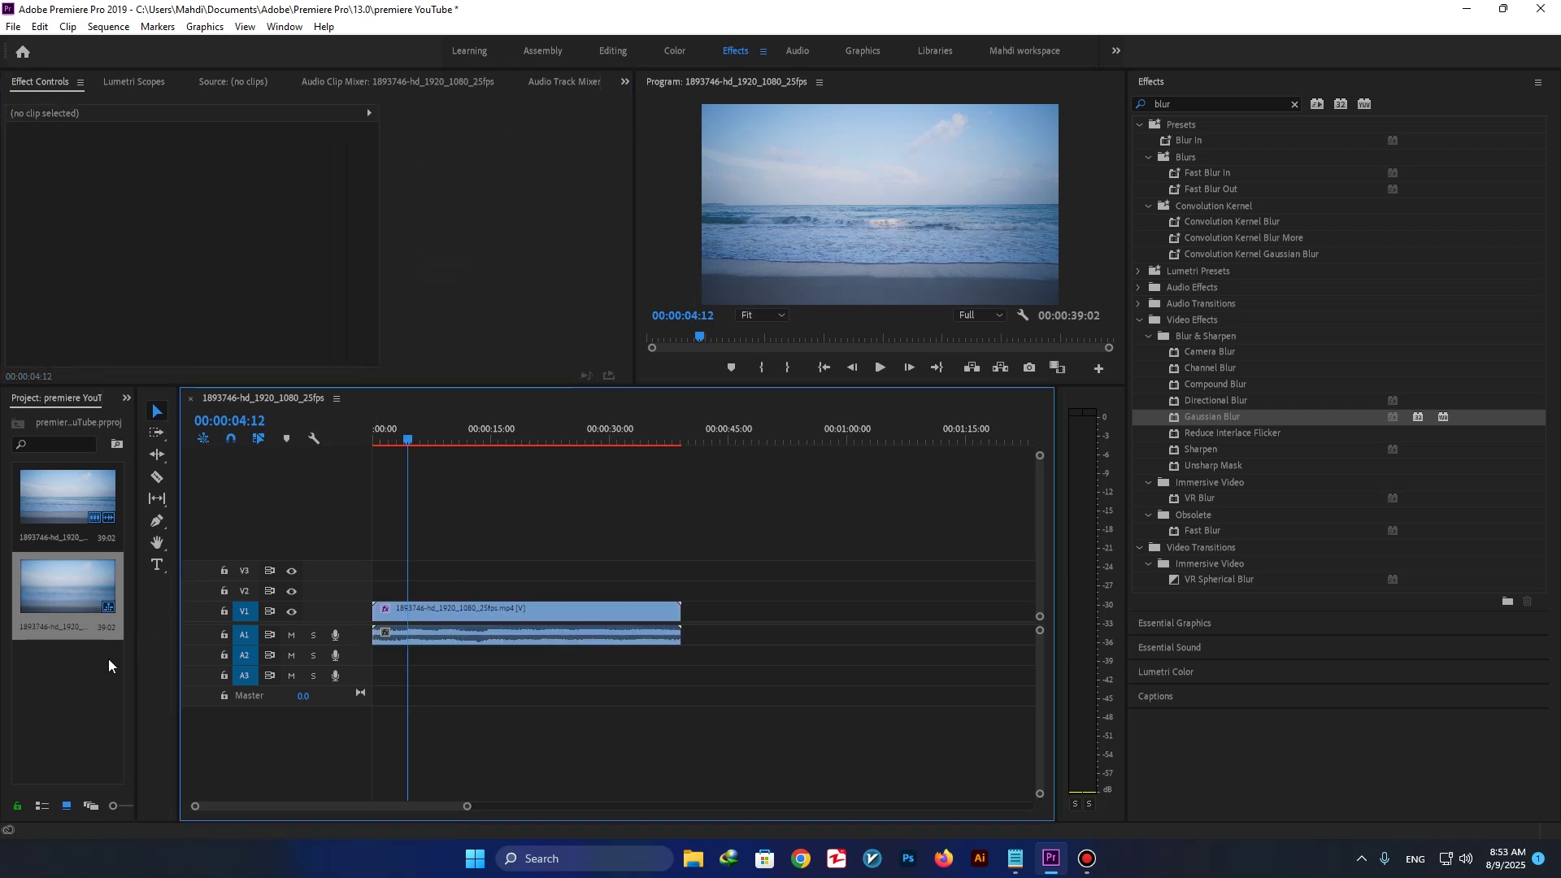
{"action": "left_click", "coordinate": [74, 682]}
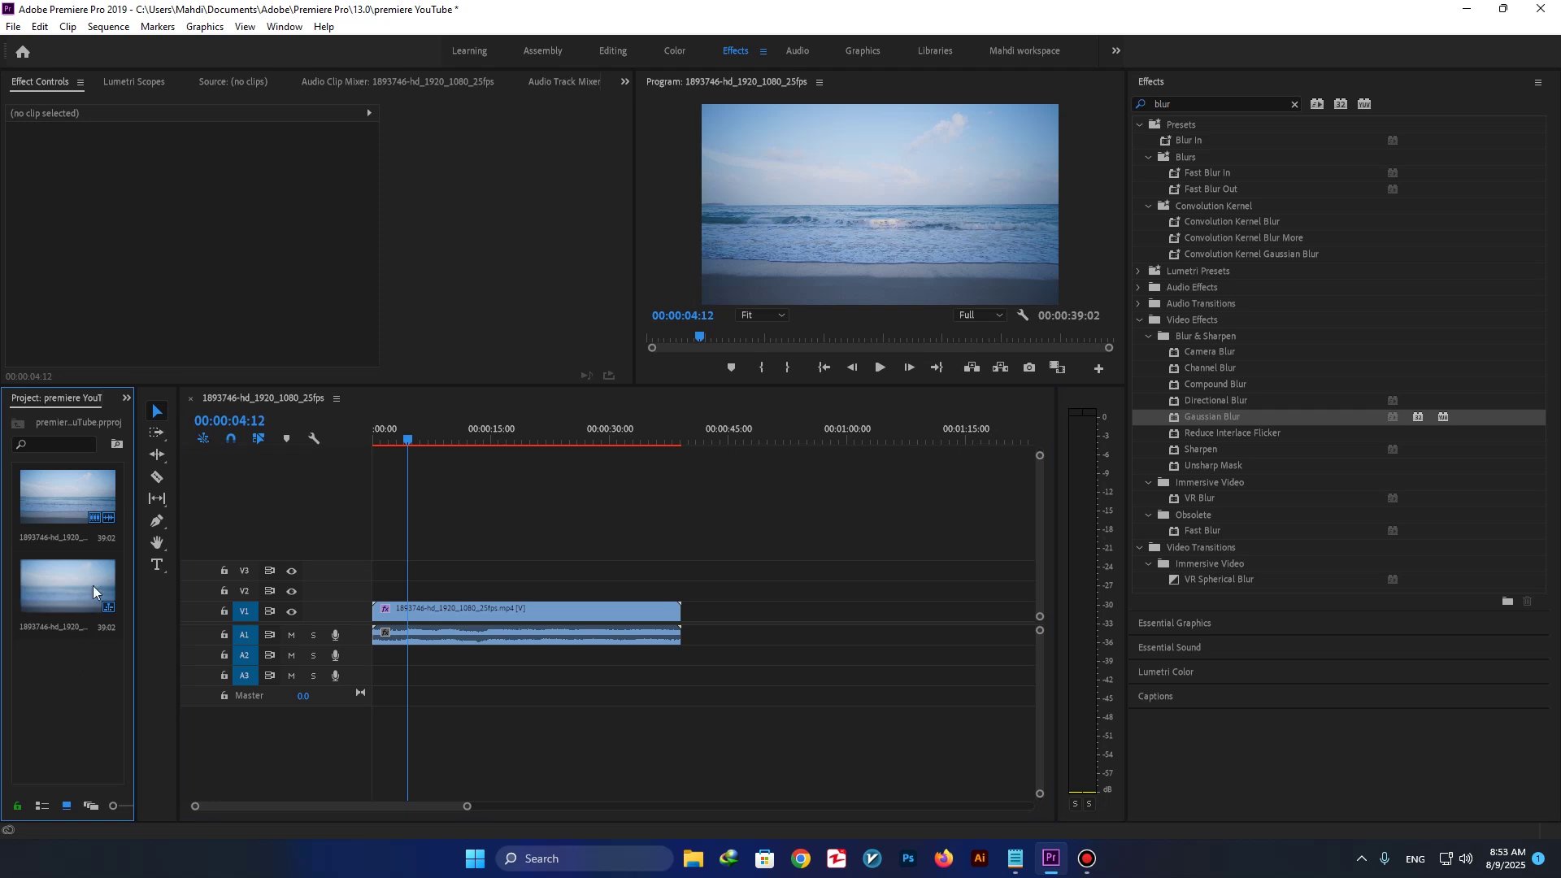
{"action": "double_click", "coordinate": [82, 732]}
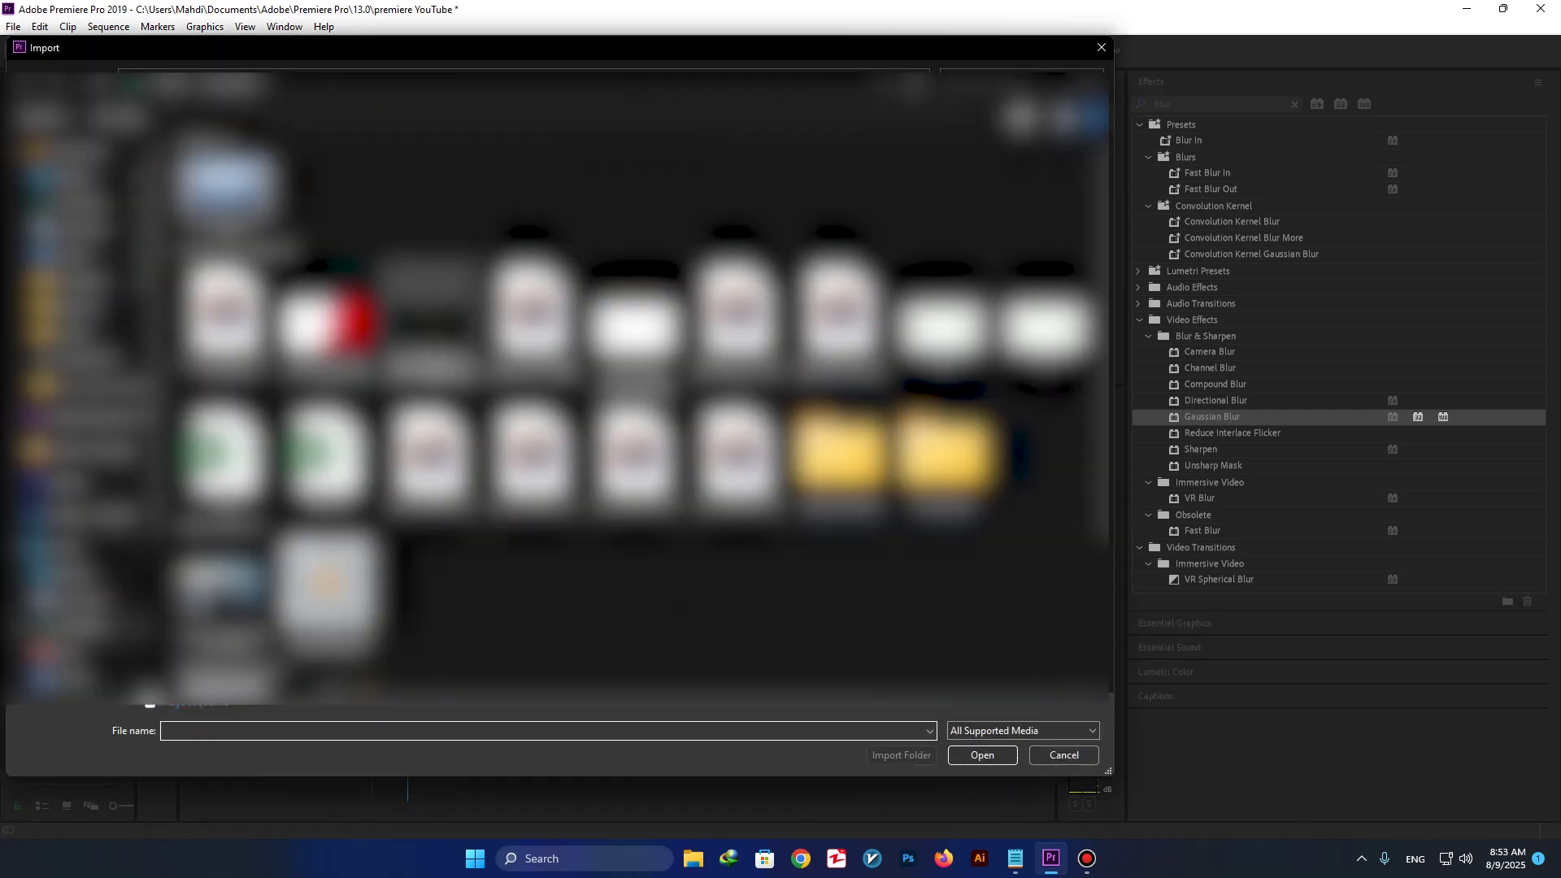
{"action": "scroll", "coordinate": [419, 399], "scroll_direction": "up", "scroll_amount": 3}
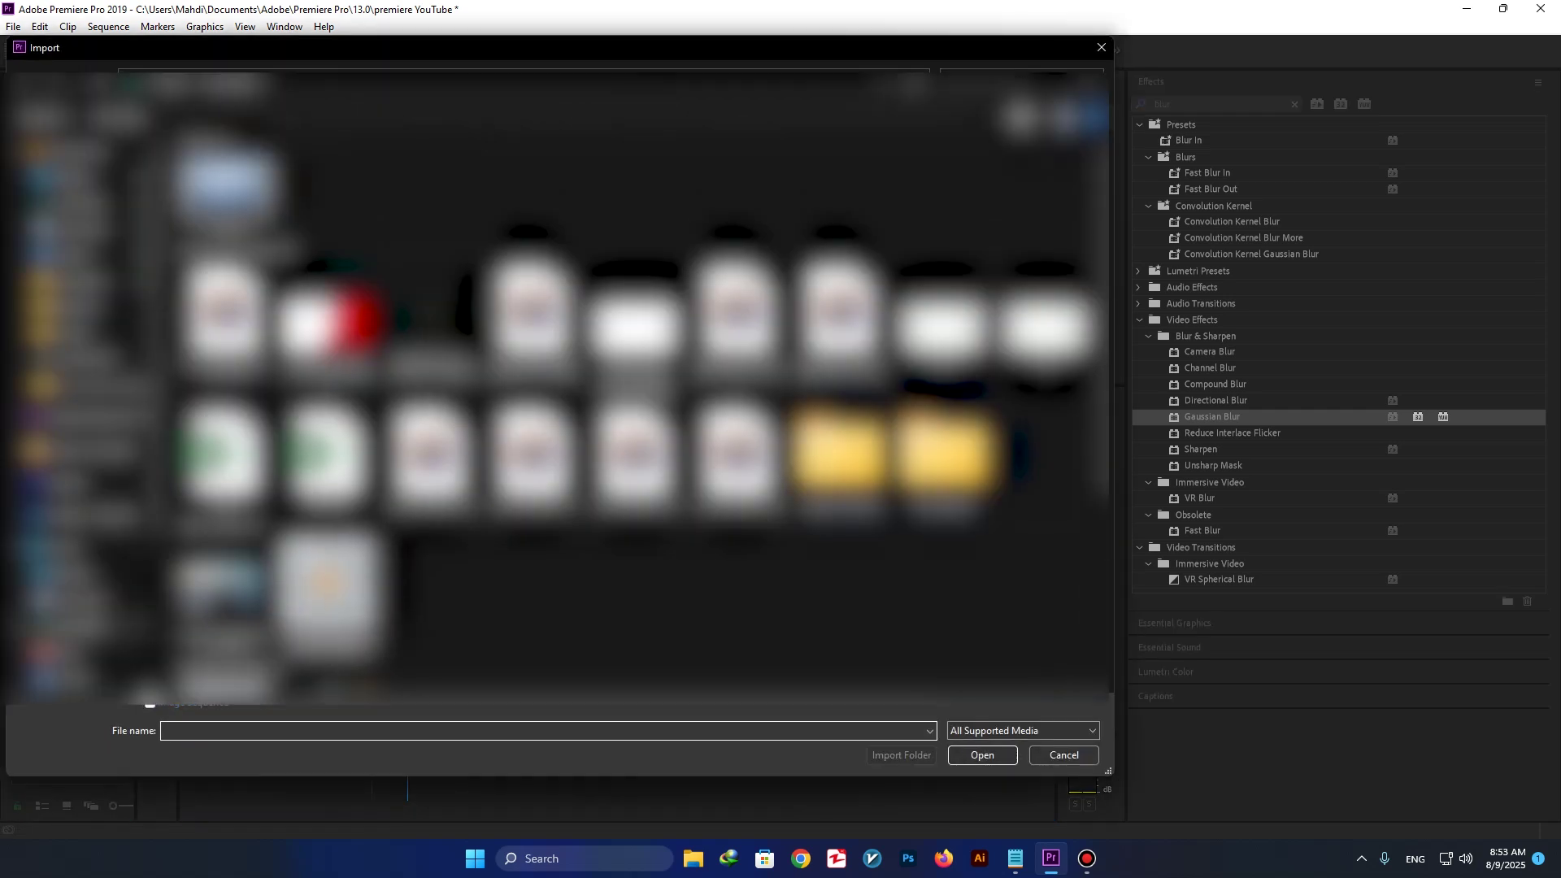
{"action": "left_click", "coordinate": [226, 600]}
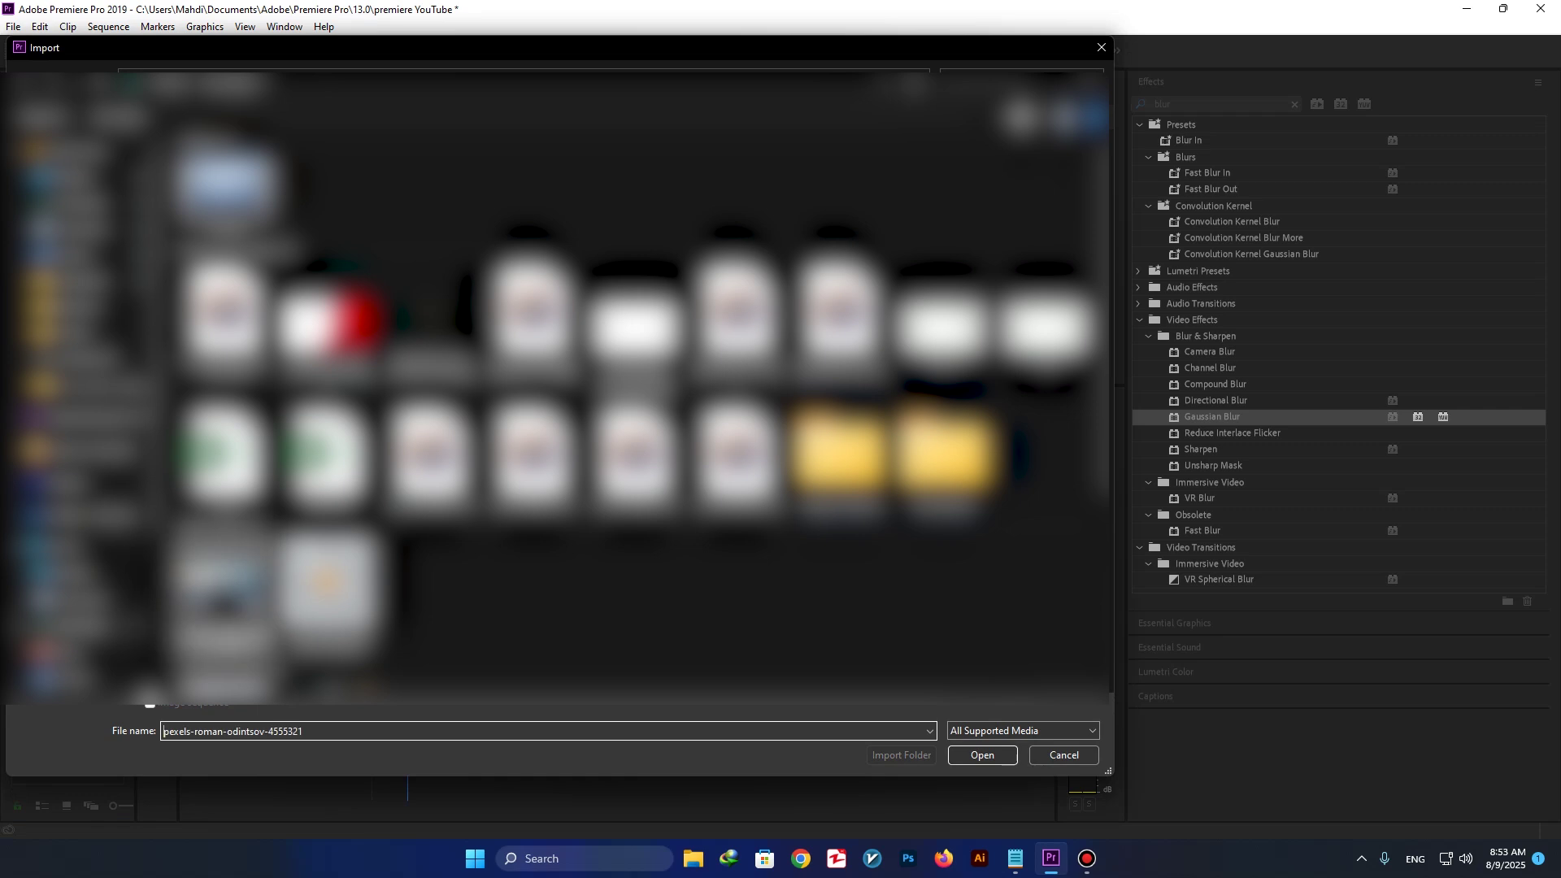
{"action": "left_click", "coordinate": [1010, 753]}
Place the imported image on V1 after the video, spanning about 00:00:45 to 00:01:10:23, play its opening and select it
{"action": "left_click_drag", "start_coordinate": [69, 690], "coordinate": [931, 610]}
{"action": "left_click", "coordinate": [737, 437]}
{"action": "left_click_drag", "start_coordinate": [737, 437], "coordinate": [729, 436]}
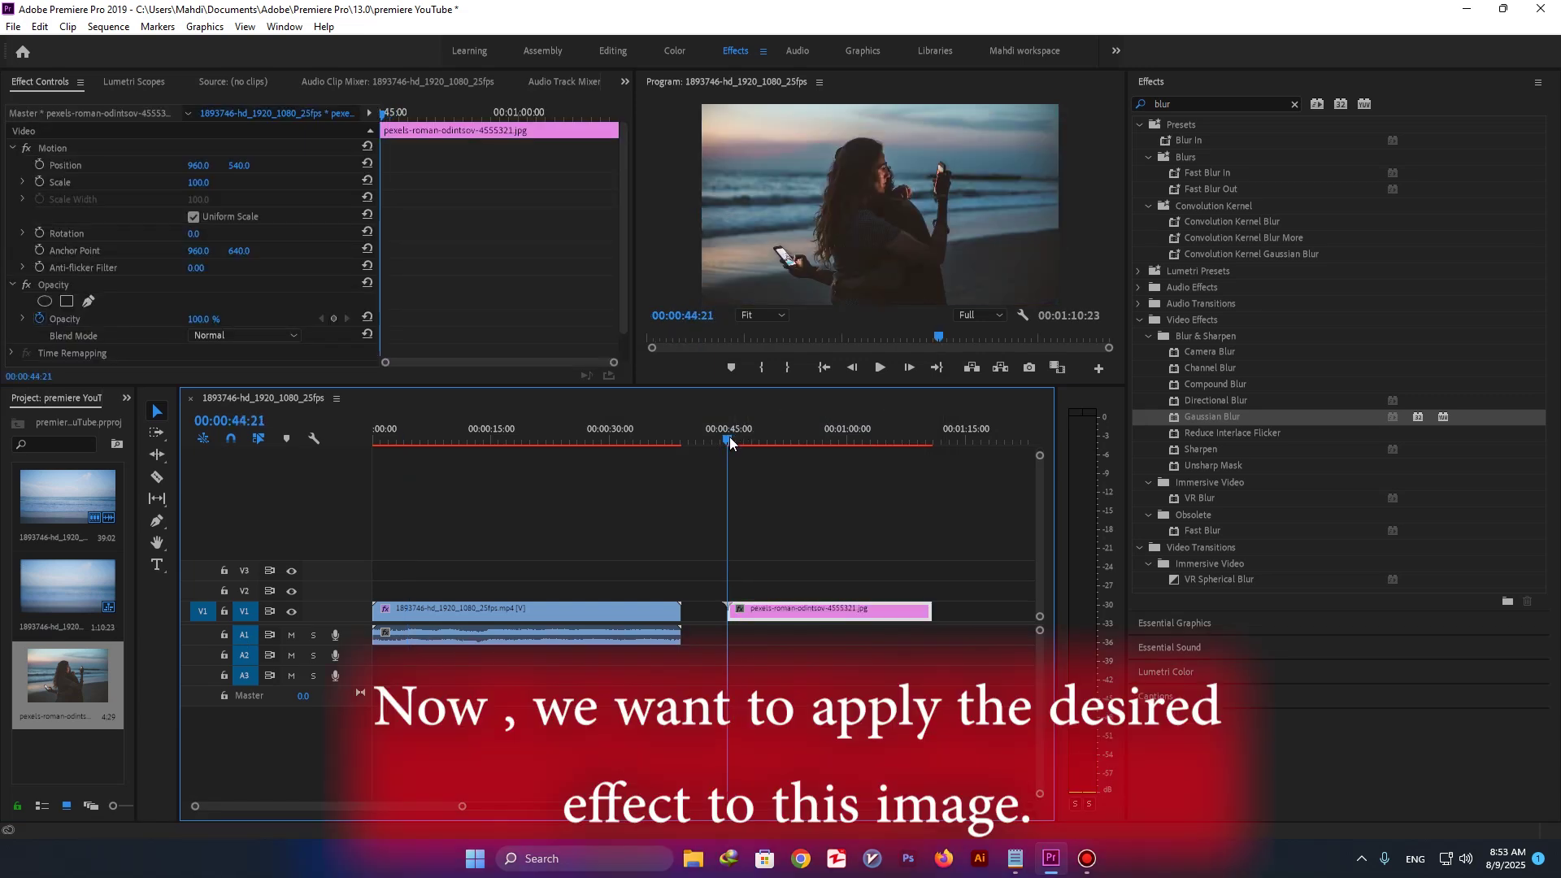
{"action": "left_click", "coordinate": [796, 525]}
{"action": "key", "text": "space"}
{"action": "left_click", "coordinate": [797, 611]}
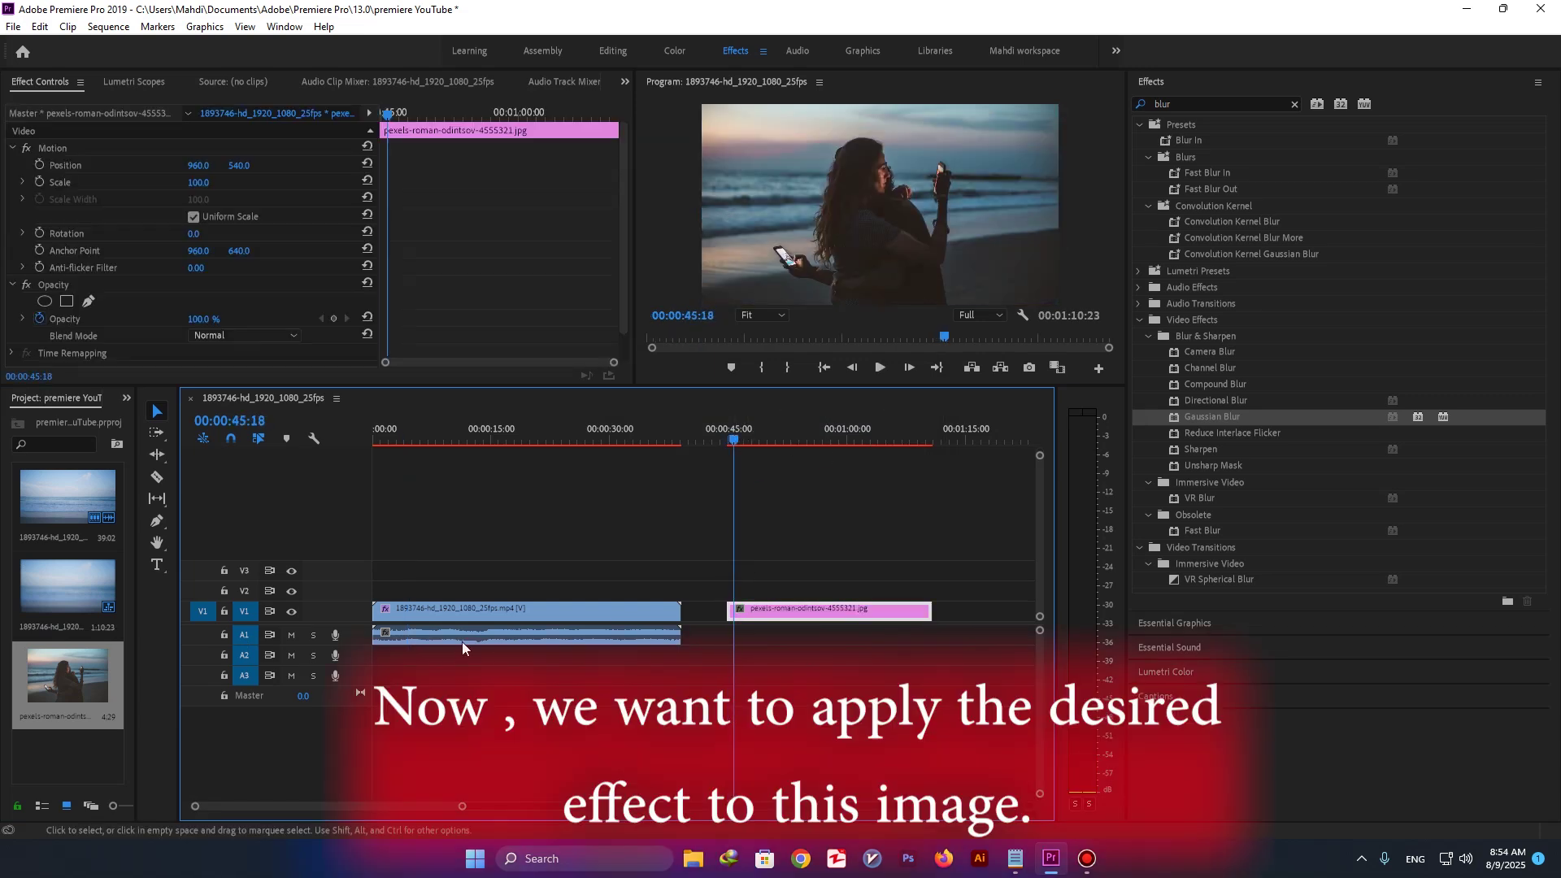
Compare the effect settings of the beach video and the image clip, placing the playhead at 00:00:16:11 over the video
{"action": "left_click", "coordinate": [389, 611]}
{"action": "scroll", "coordinate": [138, 169], "scroll_direction": "down", "scroll_amount": 4}
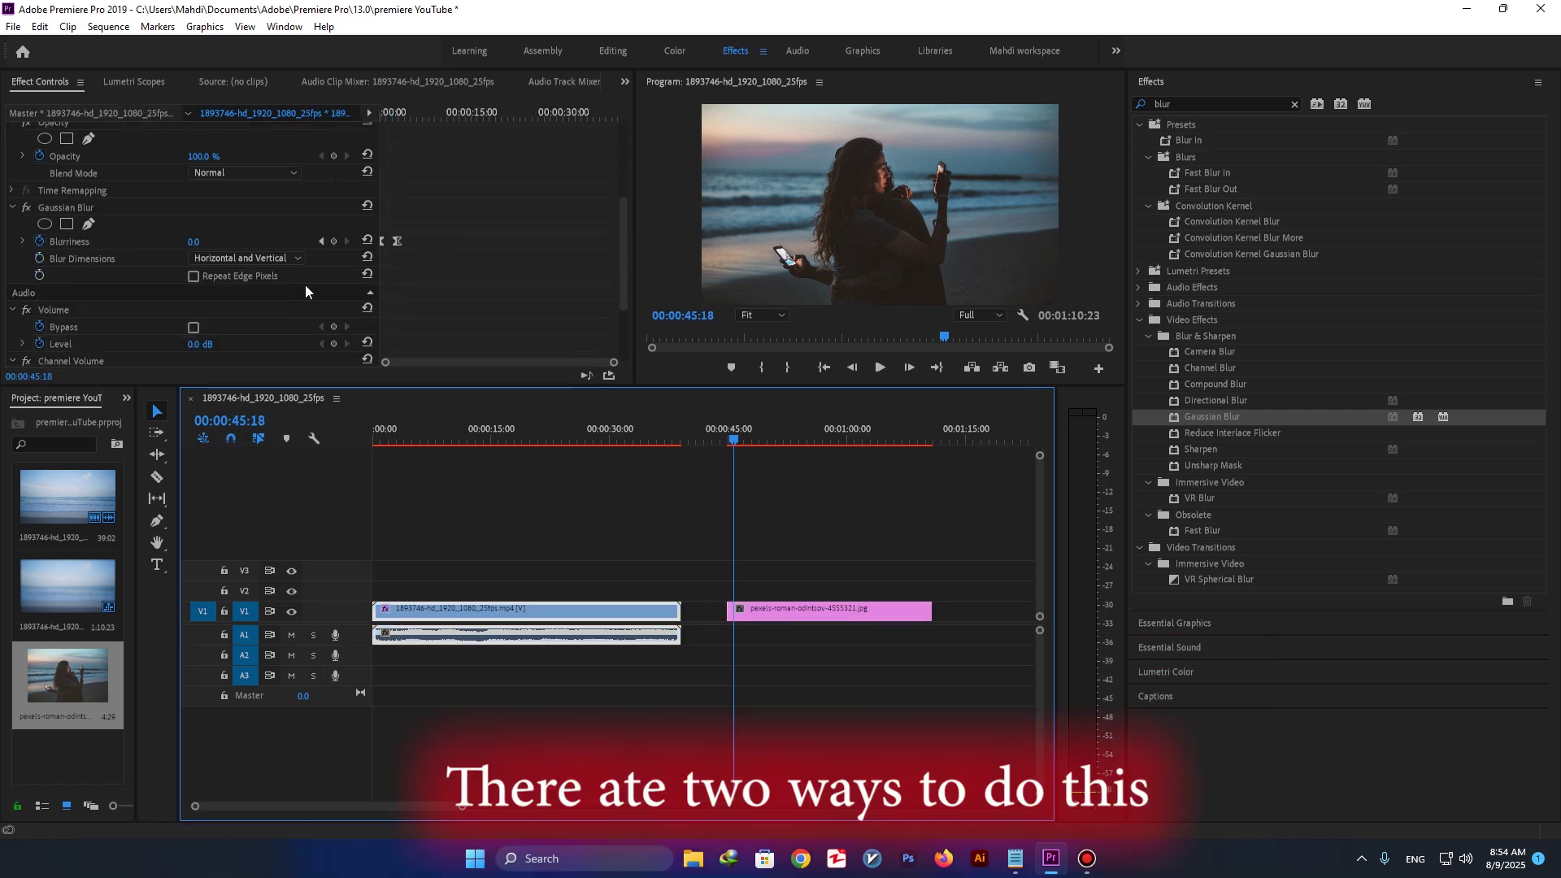
{"action": "left_click", "coordinate": [802, 613]}
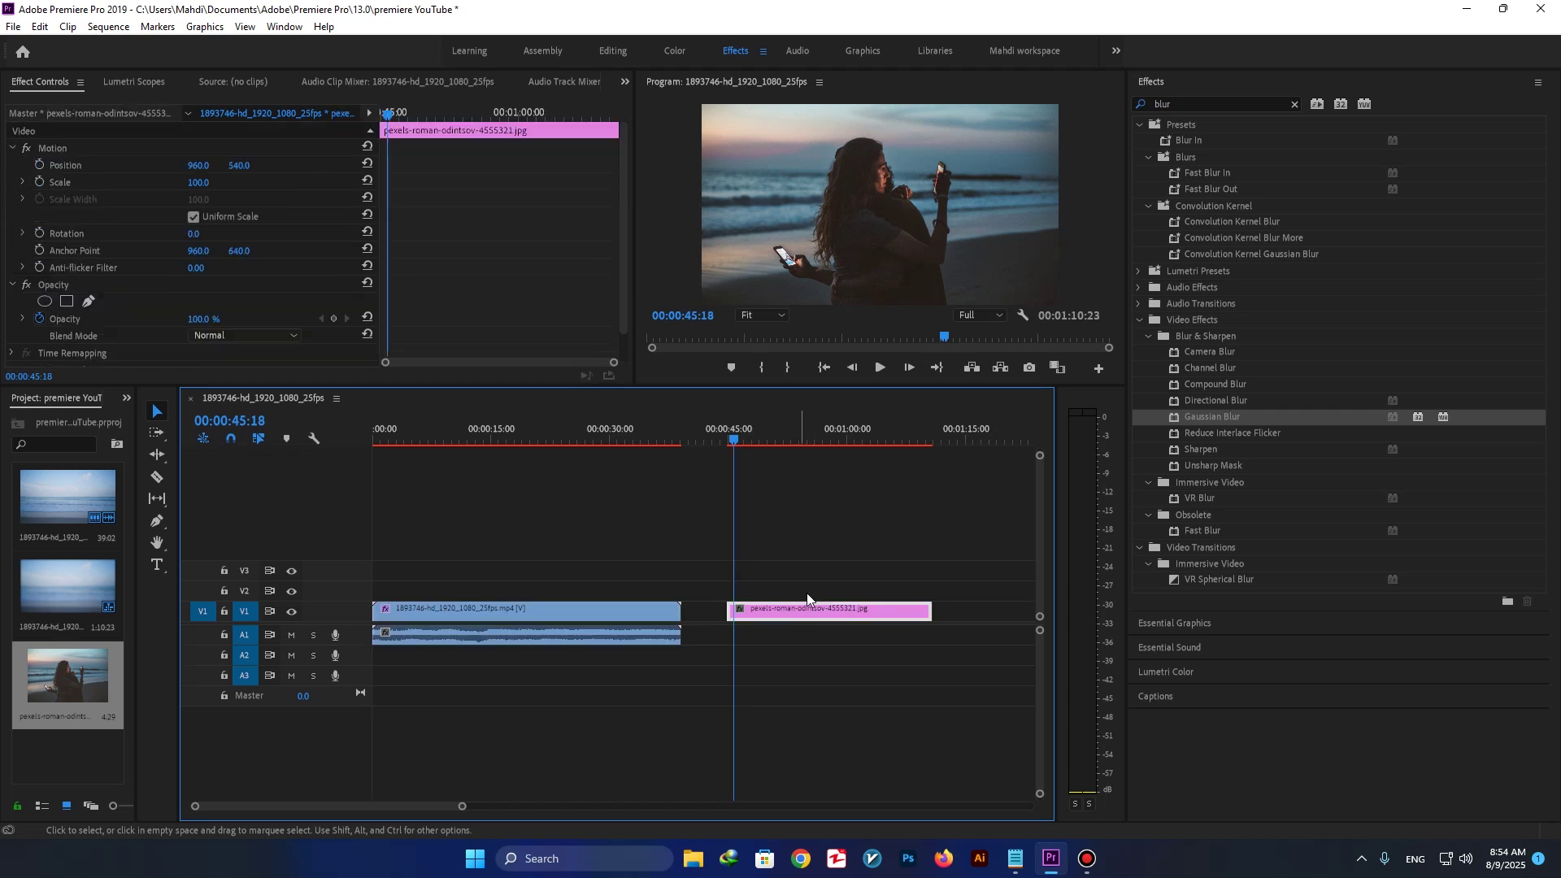
{"action": "left_click", "coordinate": [515, 630]}
{"action": "left_click_drag", "start_coordinate": [729, 439], "coordinate": [502, 439]}
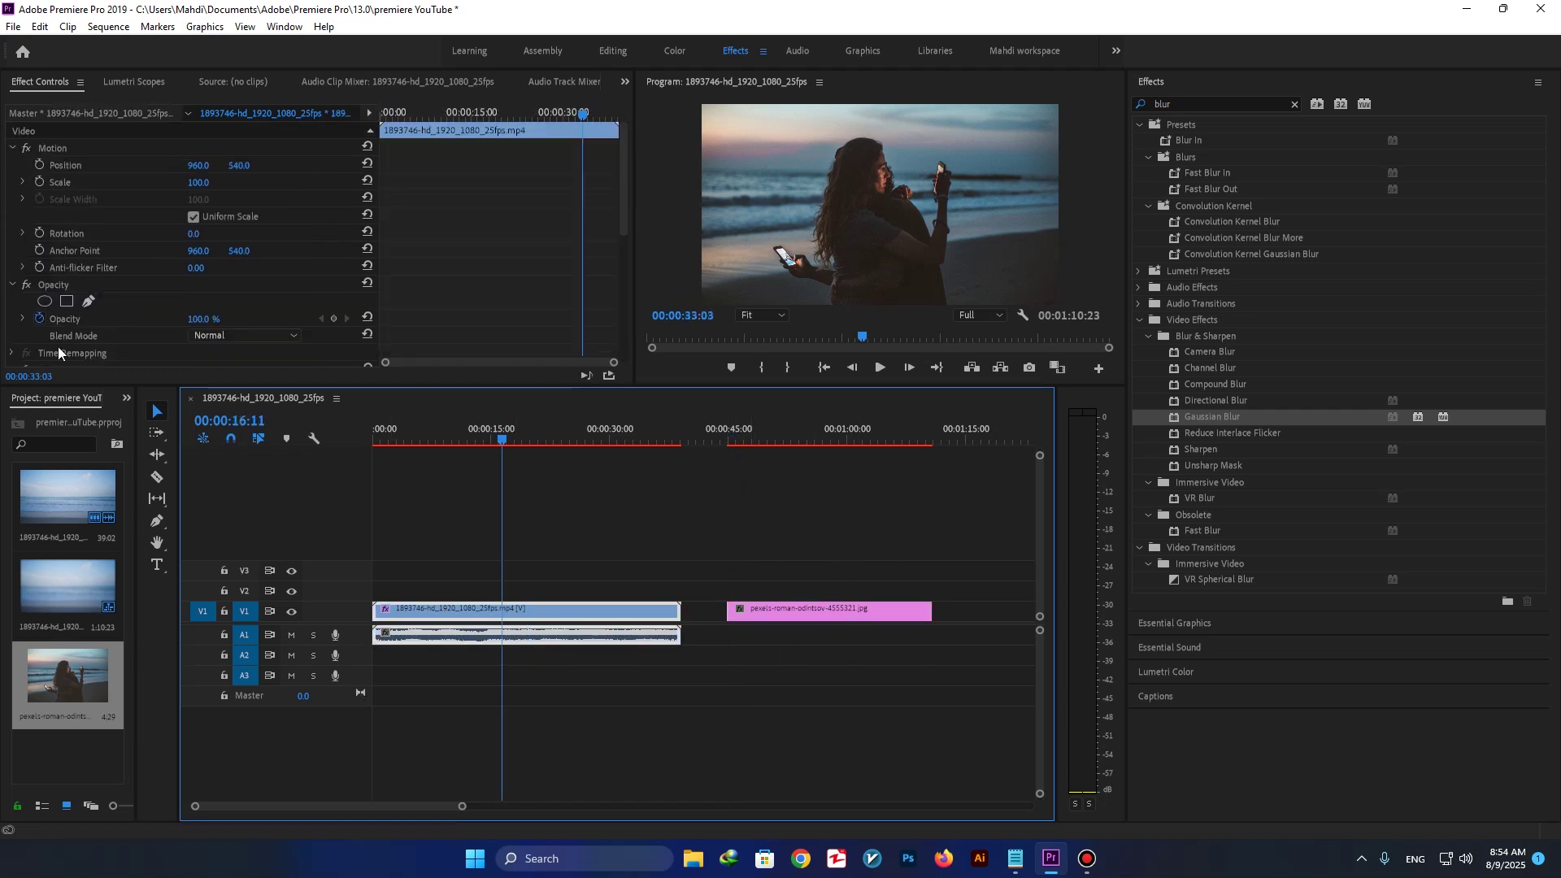
{"action": "scroll", "coordinate": [57, 253], "scroll_direction": "down", "scroll_amount": 3}
{"action": "scroll", "coordinate": [50, 278], "scroll_direction": "up", "scroll_amount": 2}
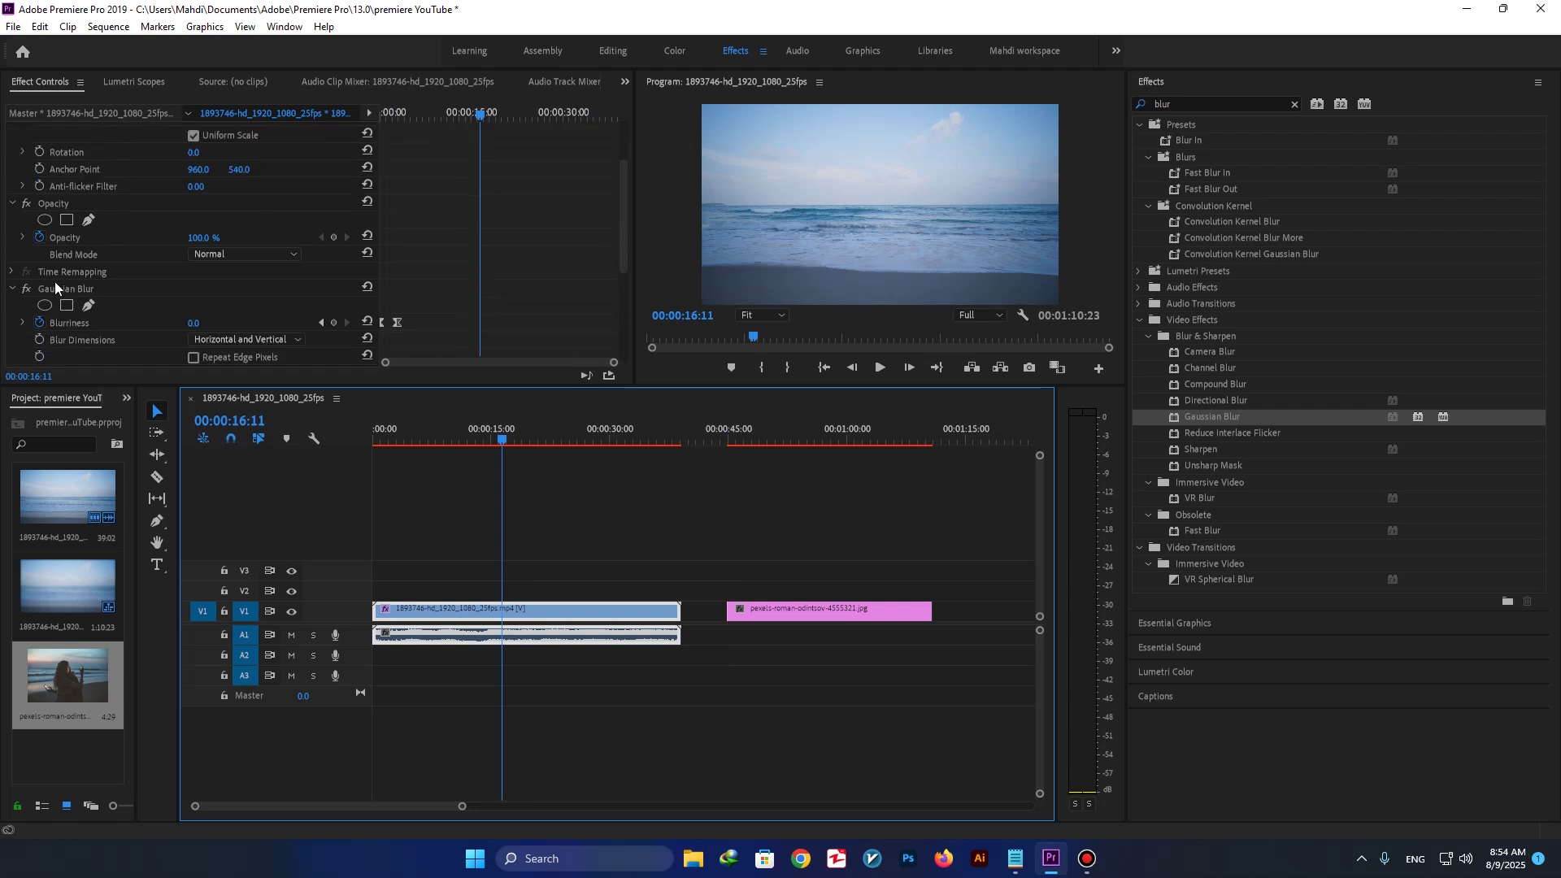
Copy the beach video clip and paste its attributes onto the image clip, with Gaussian Blur and scaled attribute times included
{"action": "right_click", "coordinate": [489, 618]}
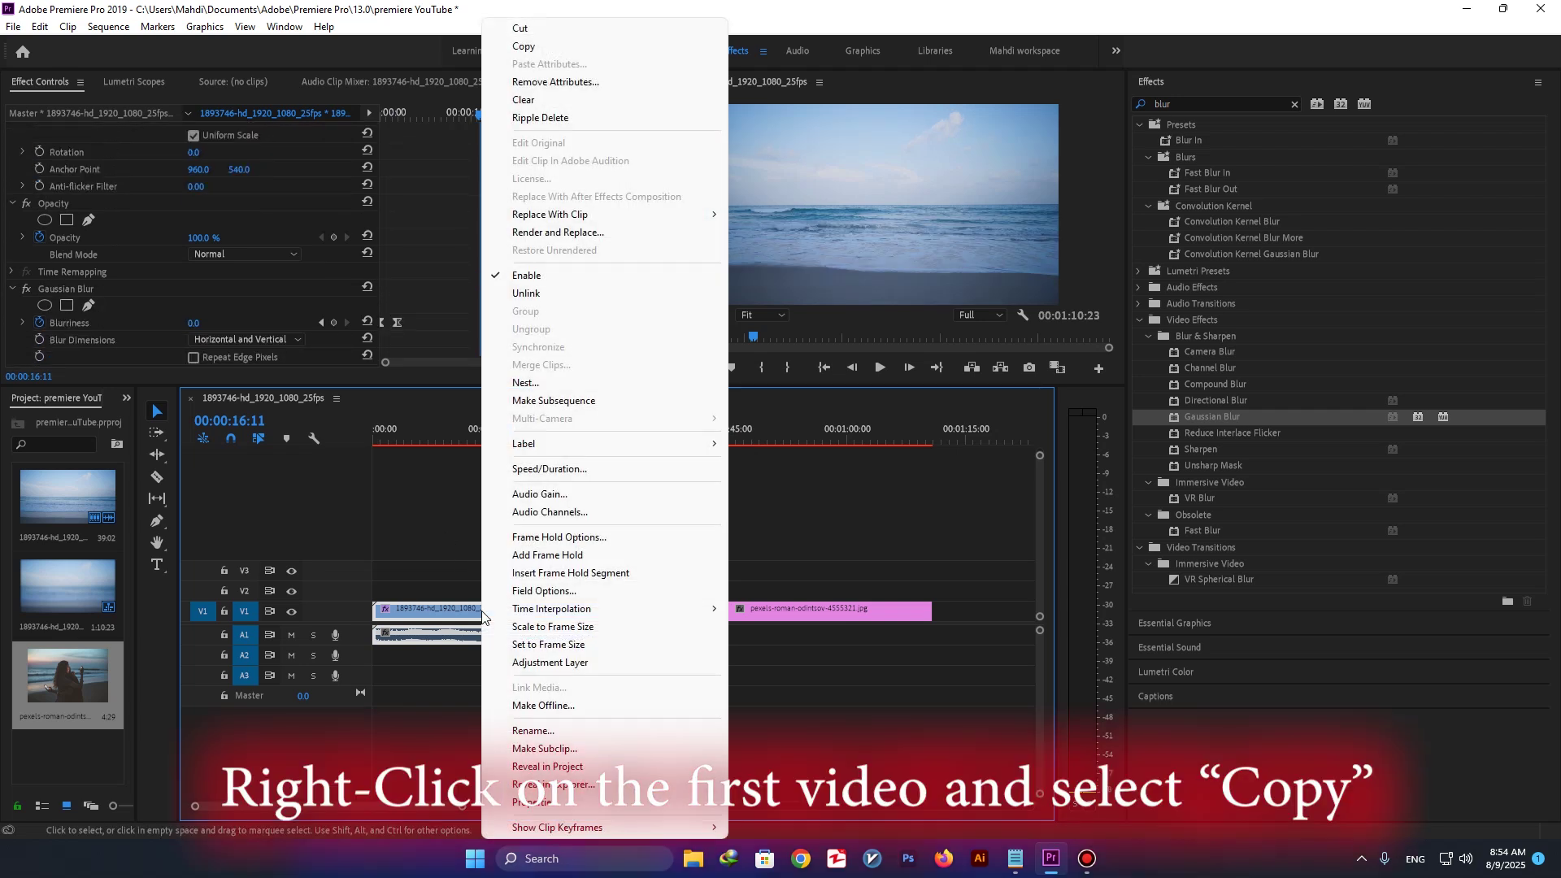
{"action": "left_click", "coordinate": [649, 45]}
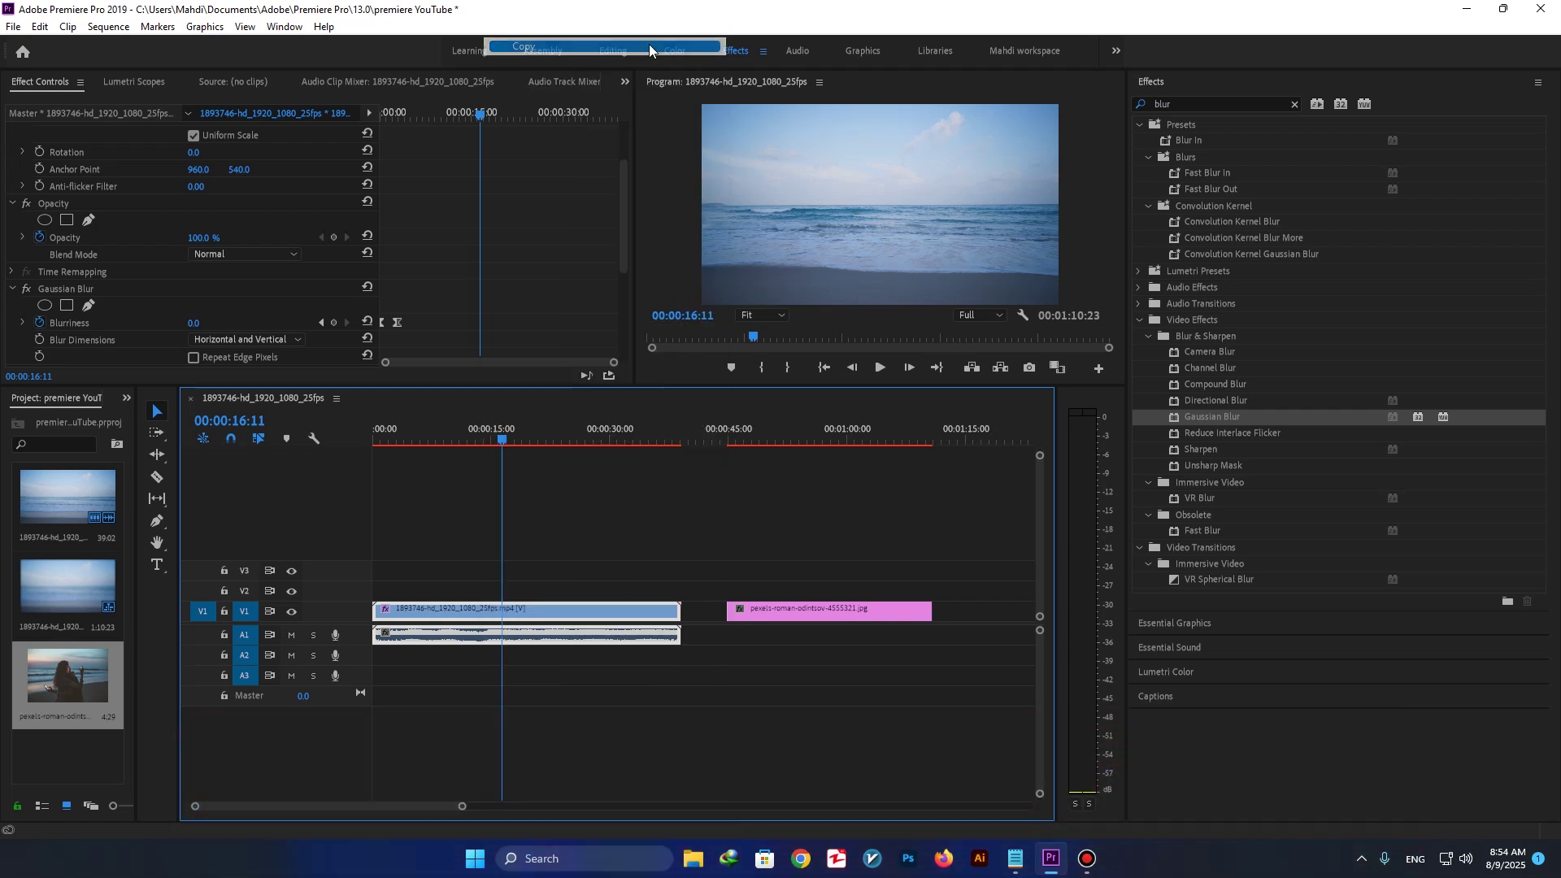
{"action": "left_click", "coordinate": [831, 608]}
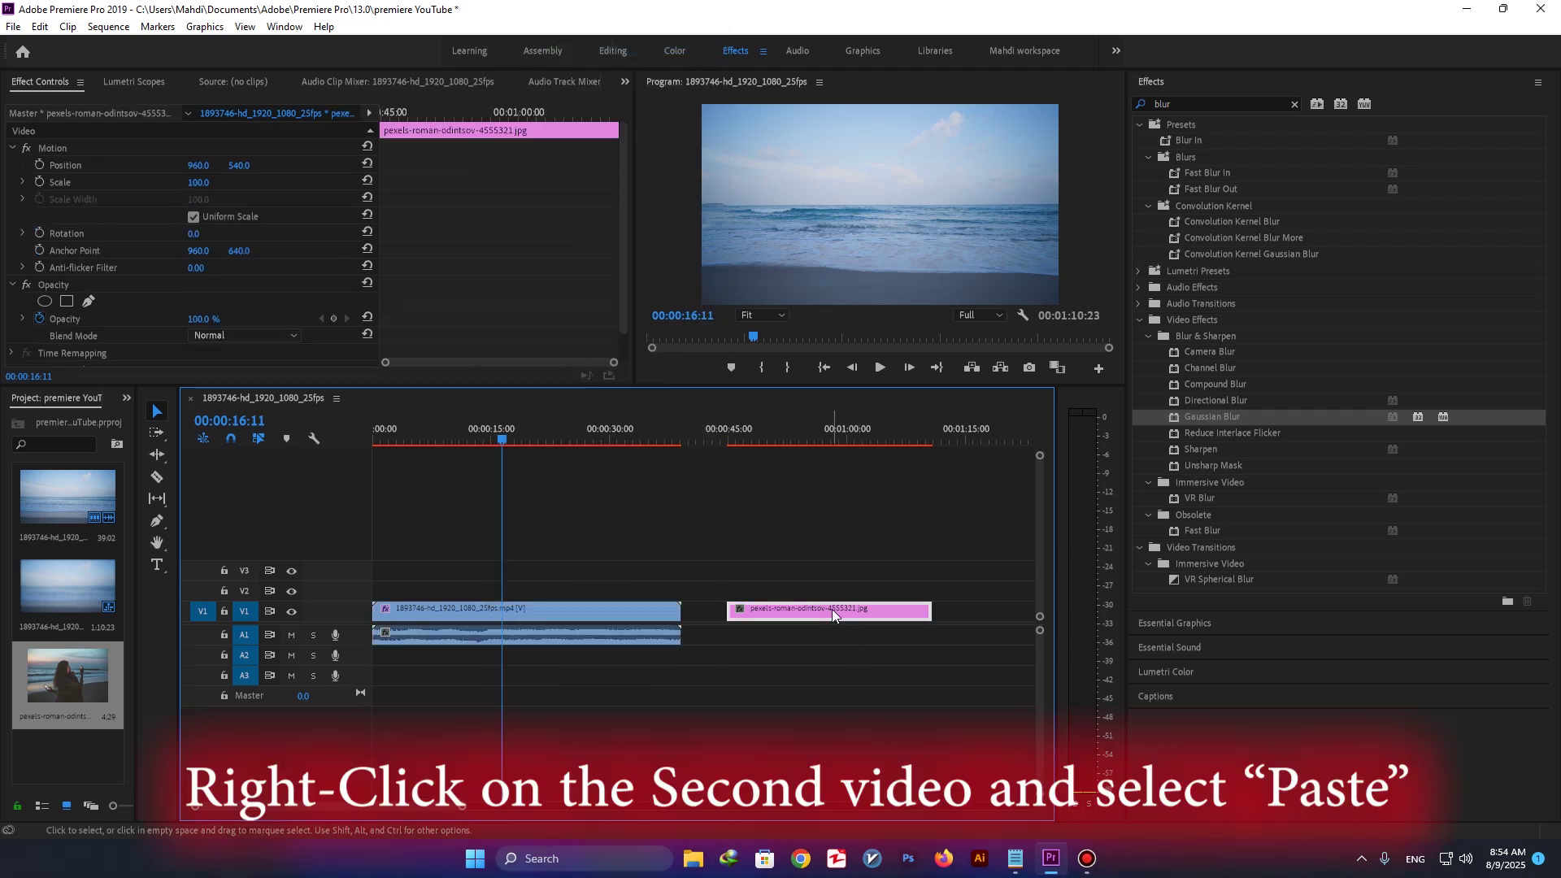
{"action": "right_click", "coordinate": [832, 608]}
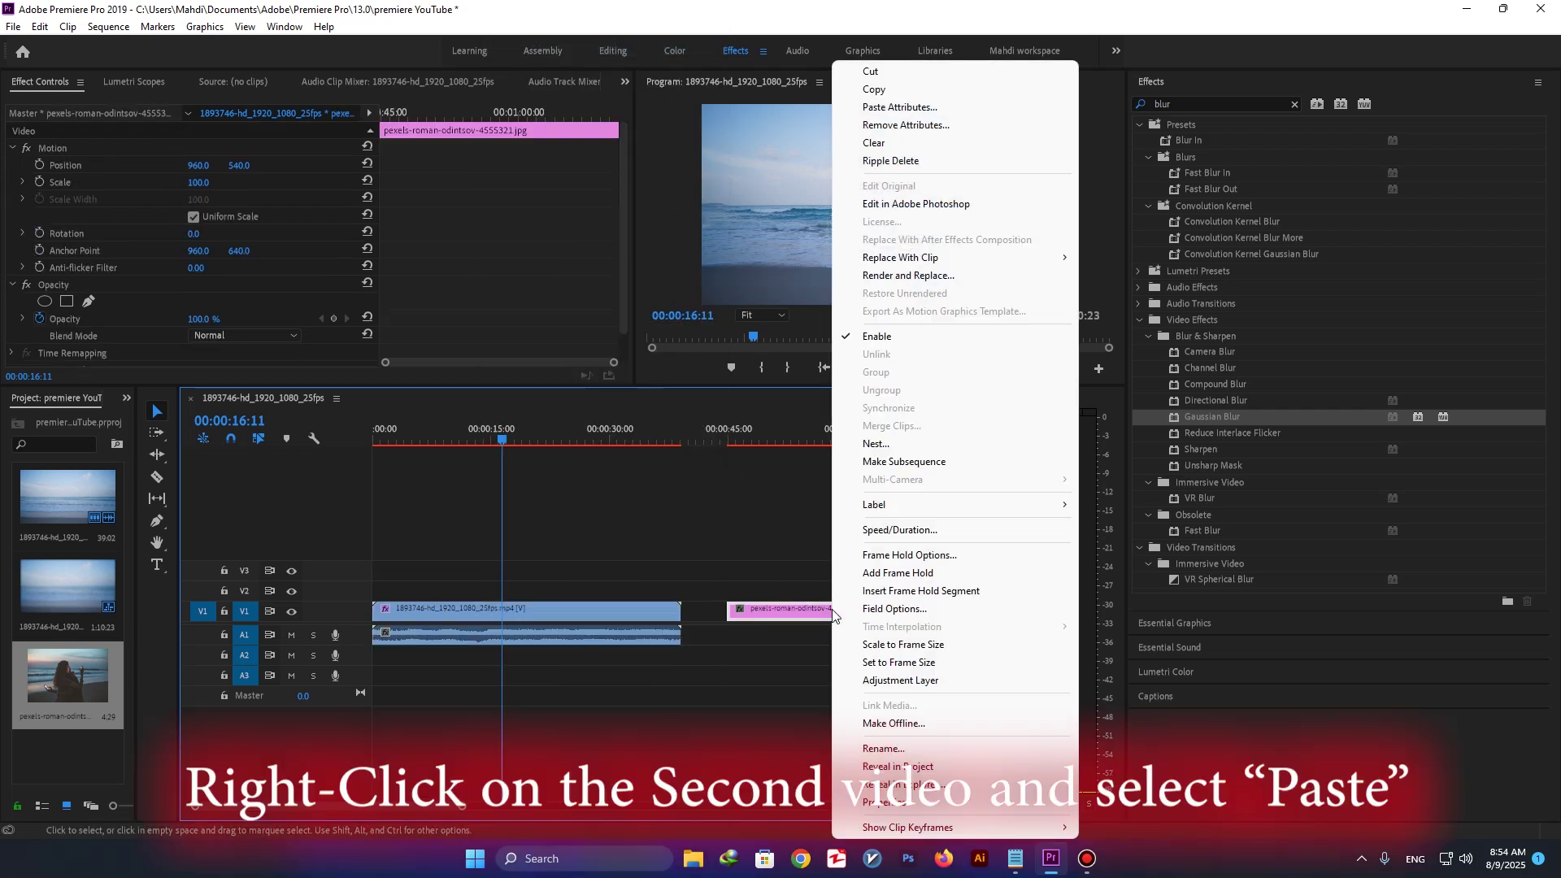
{"action": "left_click", "coordinate": [884, 109]}
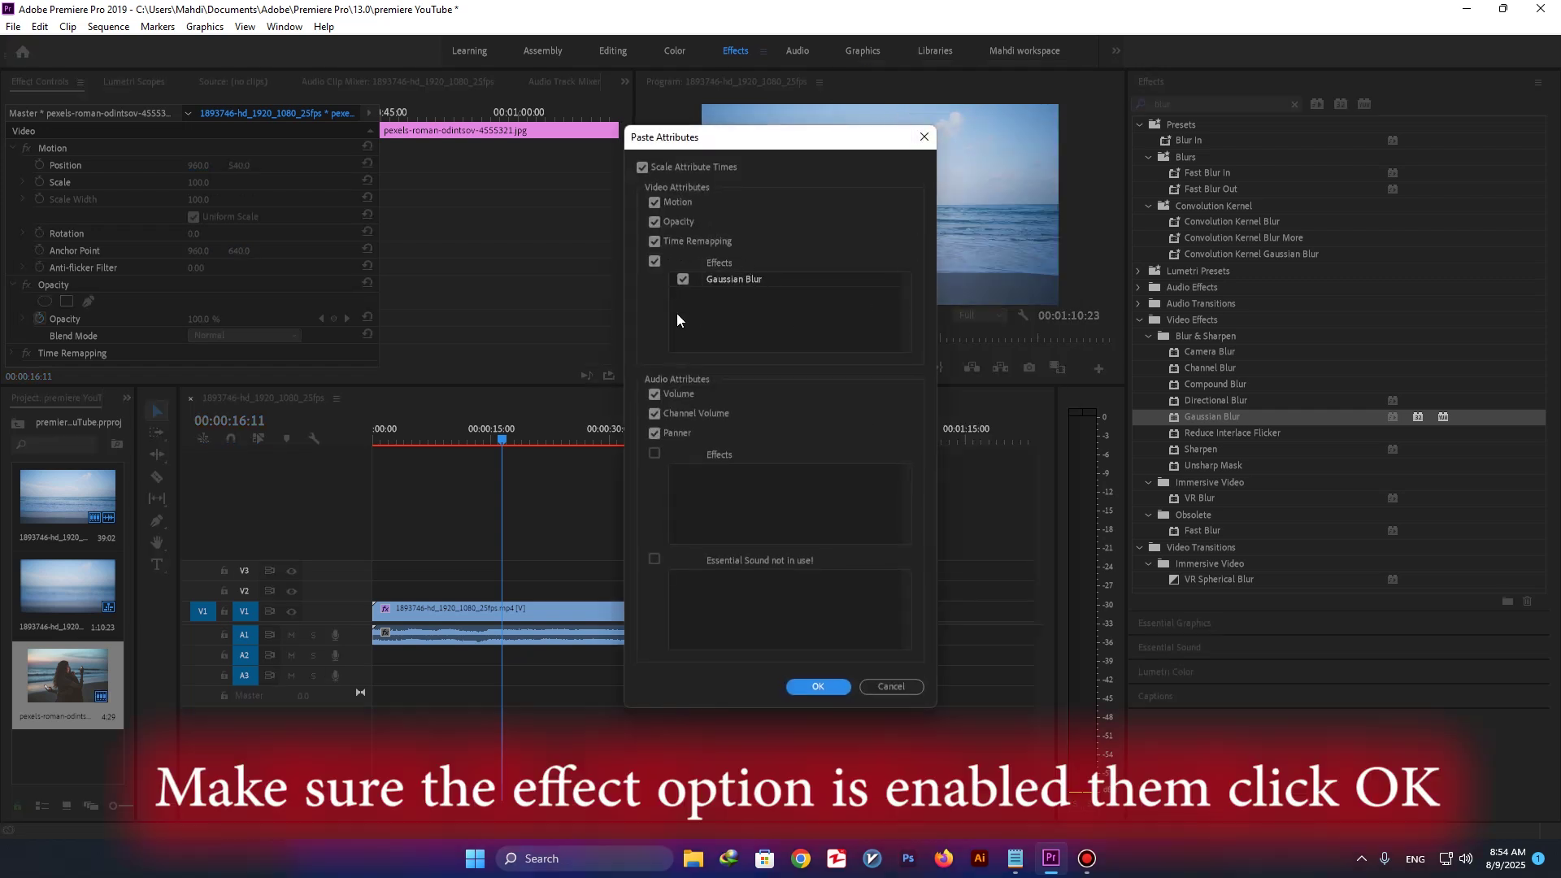
{"action": "left_click", "coordinate": [827, 691]}
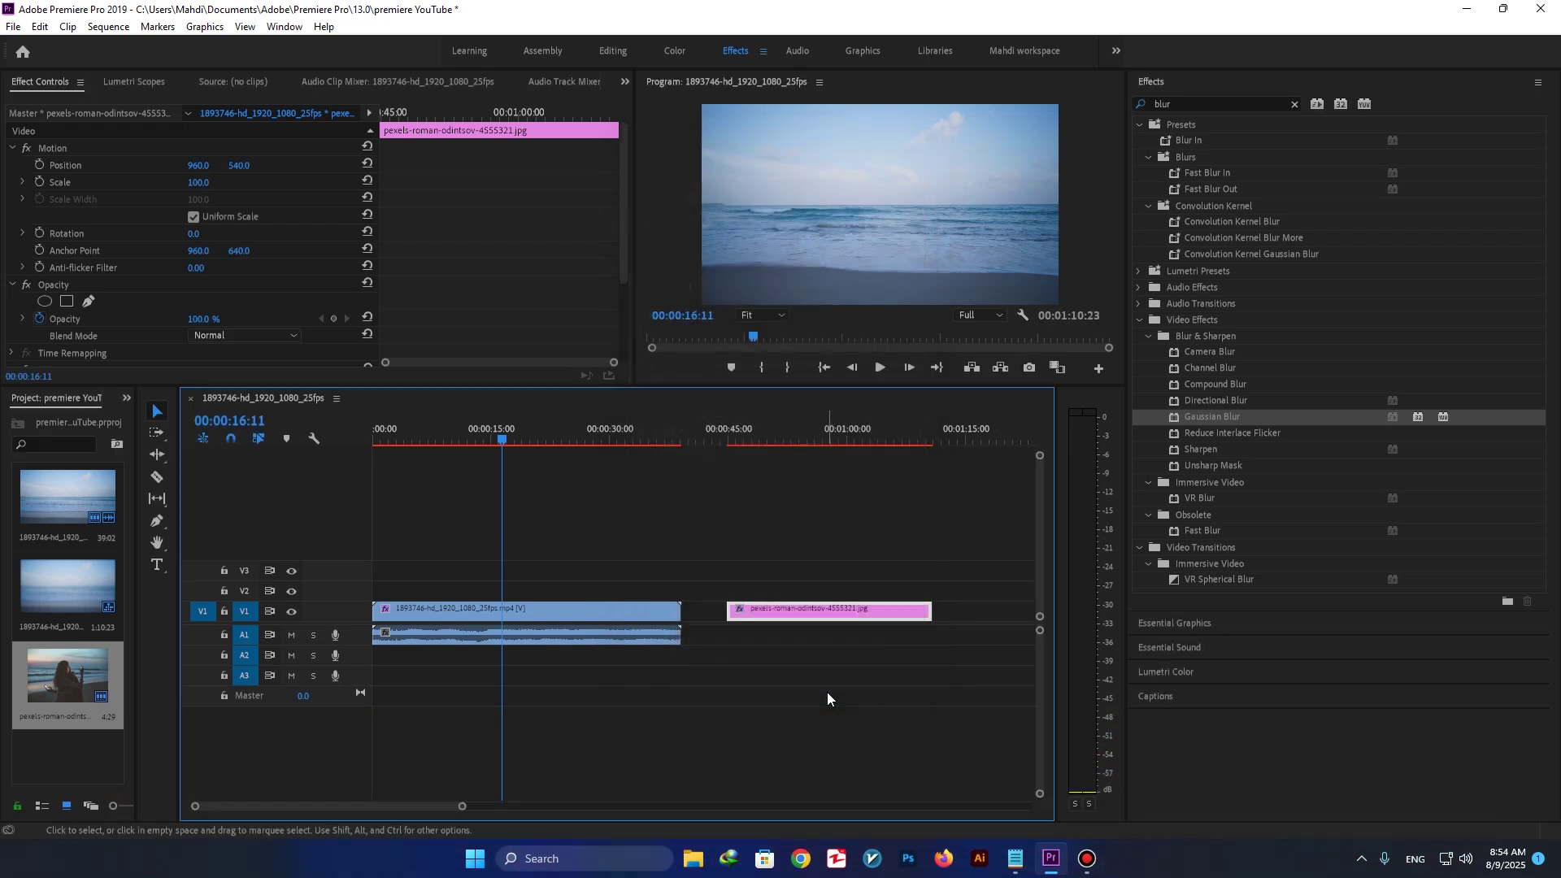
Play the opening of the image clip in the enlarged program monitor to check the pasted blur animation
{"action": "left_click", "coordinate": [756, 442]}
{"action": "left_click_drag", "start_coordinate": [753, 437], "coordinate": [727, 442]}
{"action": "left_click", "coordinate": [807, 528]}
{"action": "key", "text": "grave"}
{"action": "key", "text": "space"}
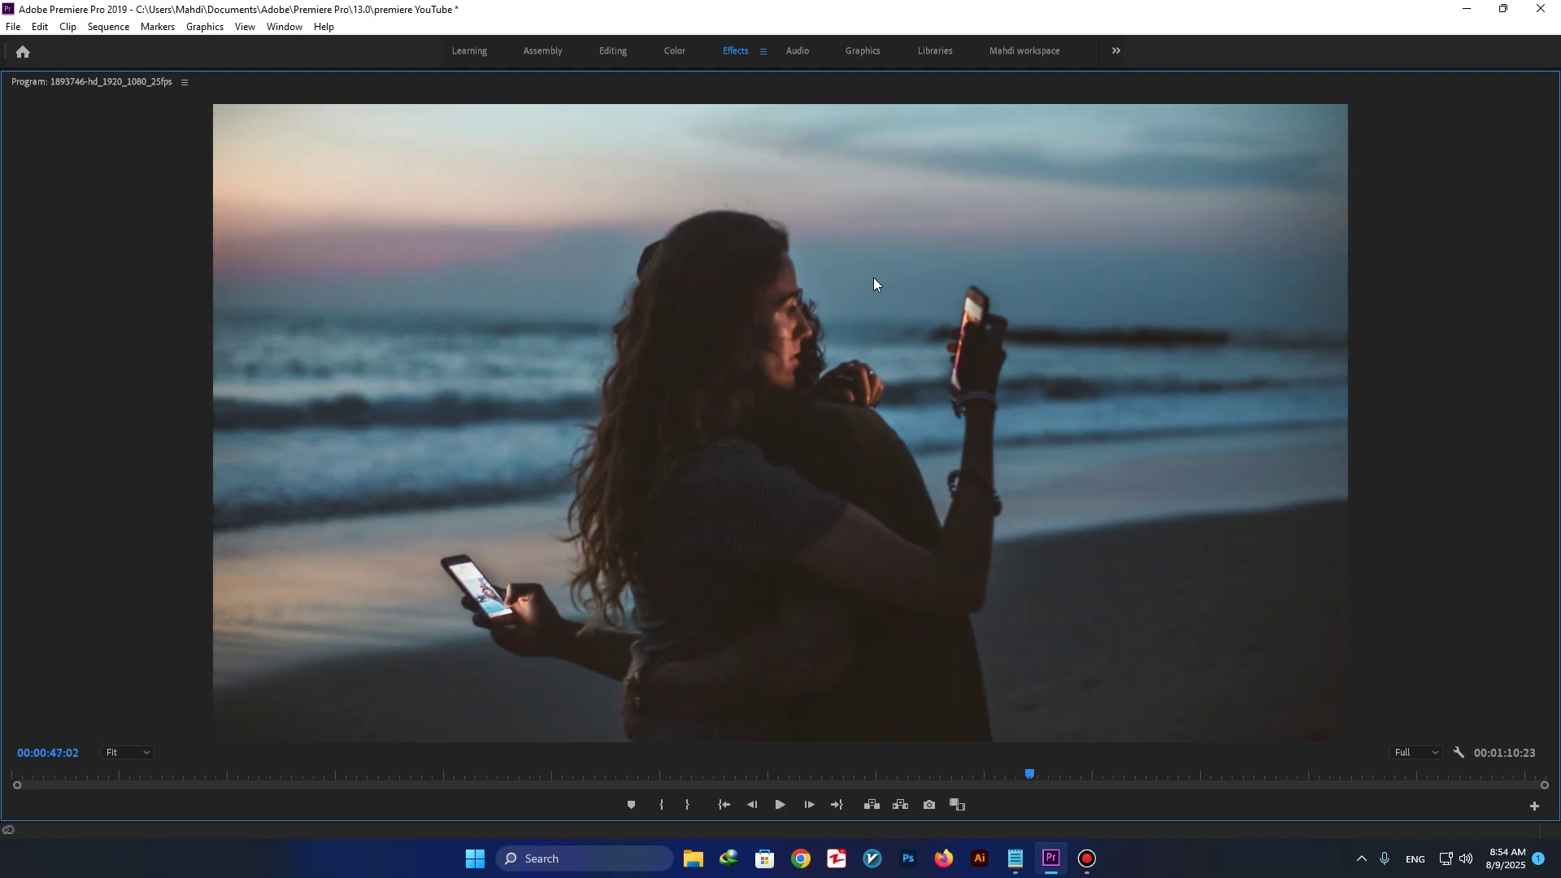
{"action": "key", "text": "space"}
{"action": "key", "text": "grave"}
Undo the attribute paste on the image and extend the image clip on V1 to end at about 00:01:07:21
{"action": "key", "text": "ctrl+z"}
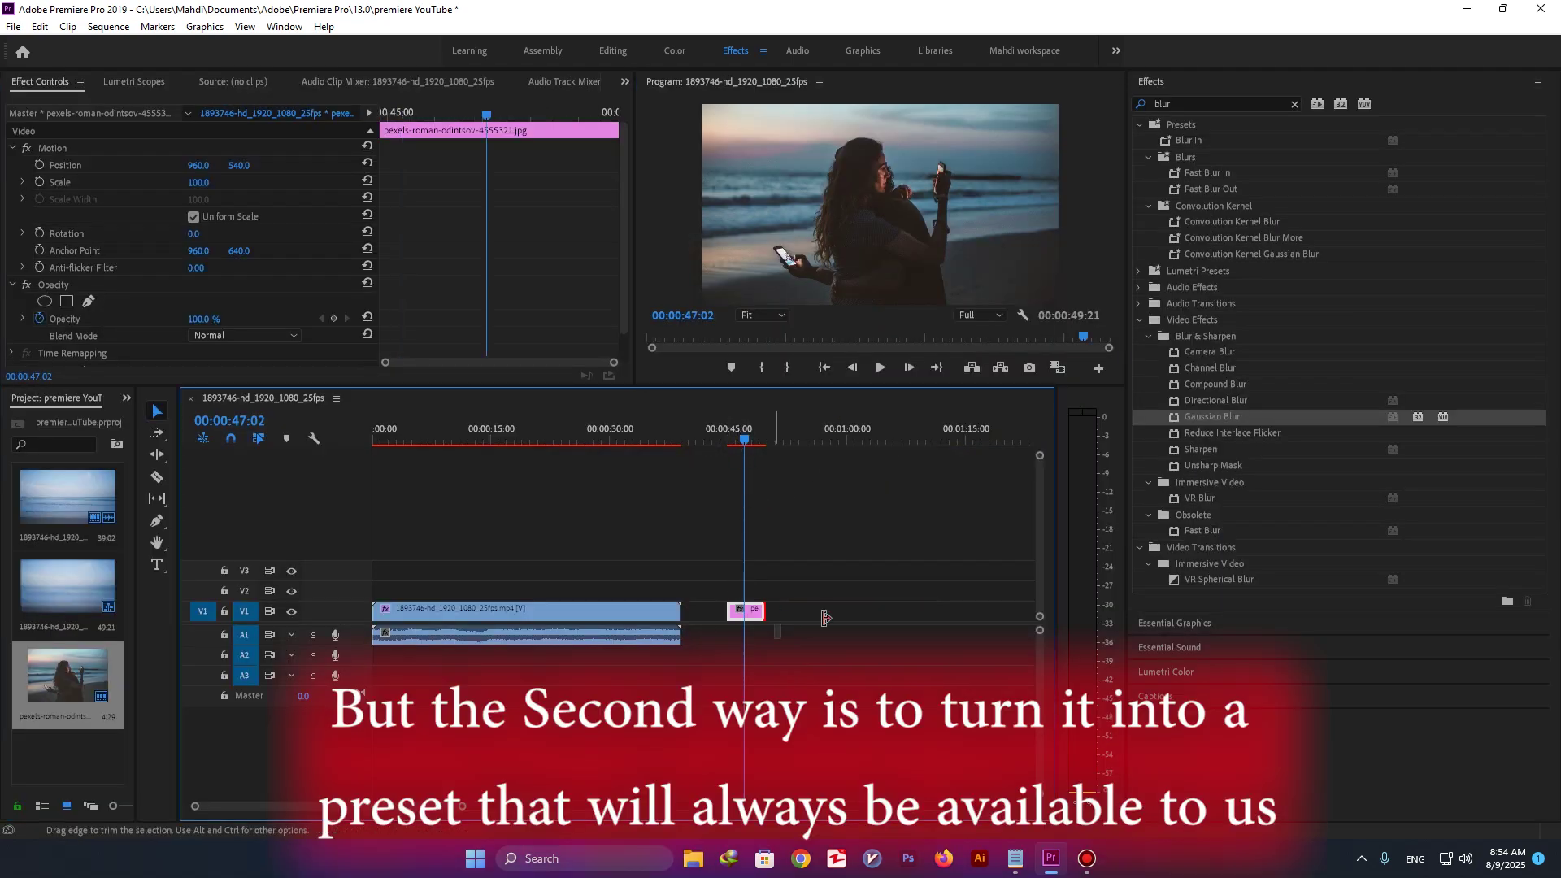
{"action": "left_click_drag", "start_coordinate": [767, 612], "coordinate": [907, 611]}
{"action": "left_click", "coordinate": [742, 430]}
Review the effect settings of the video and image clips and play the beach video briefly from the start of the sequence
{"action": "left_click", "coordinate": [589, 443]}
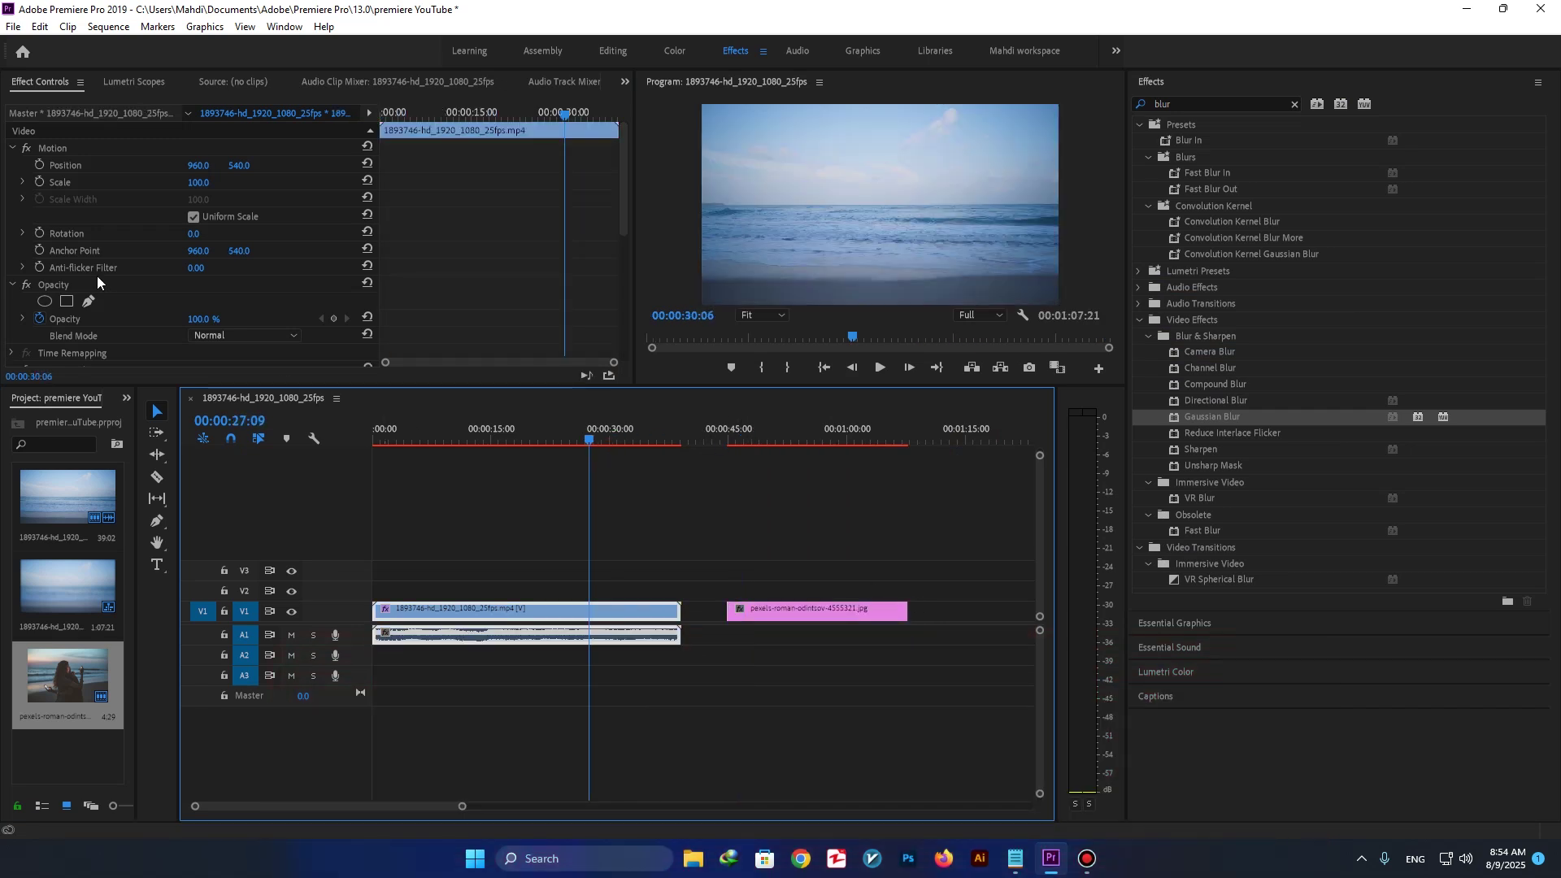
{"action": "scroll", "coordinate": [98, 275], "scroll_direction": "down", "scroll_amount": 3}
{"action": "left_click", "coordinate": [841, 612]}
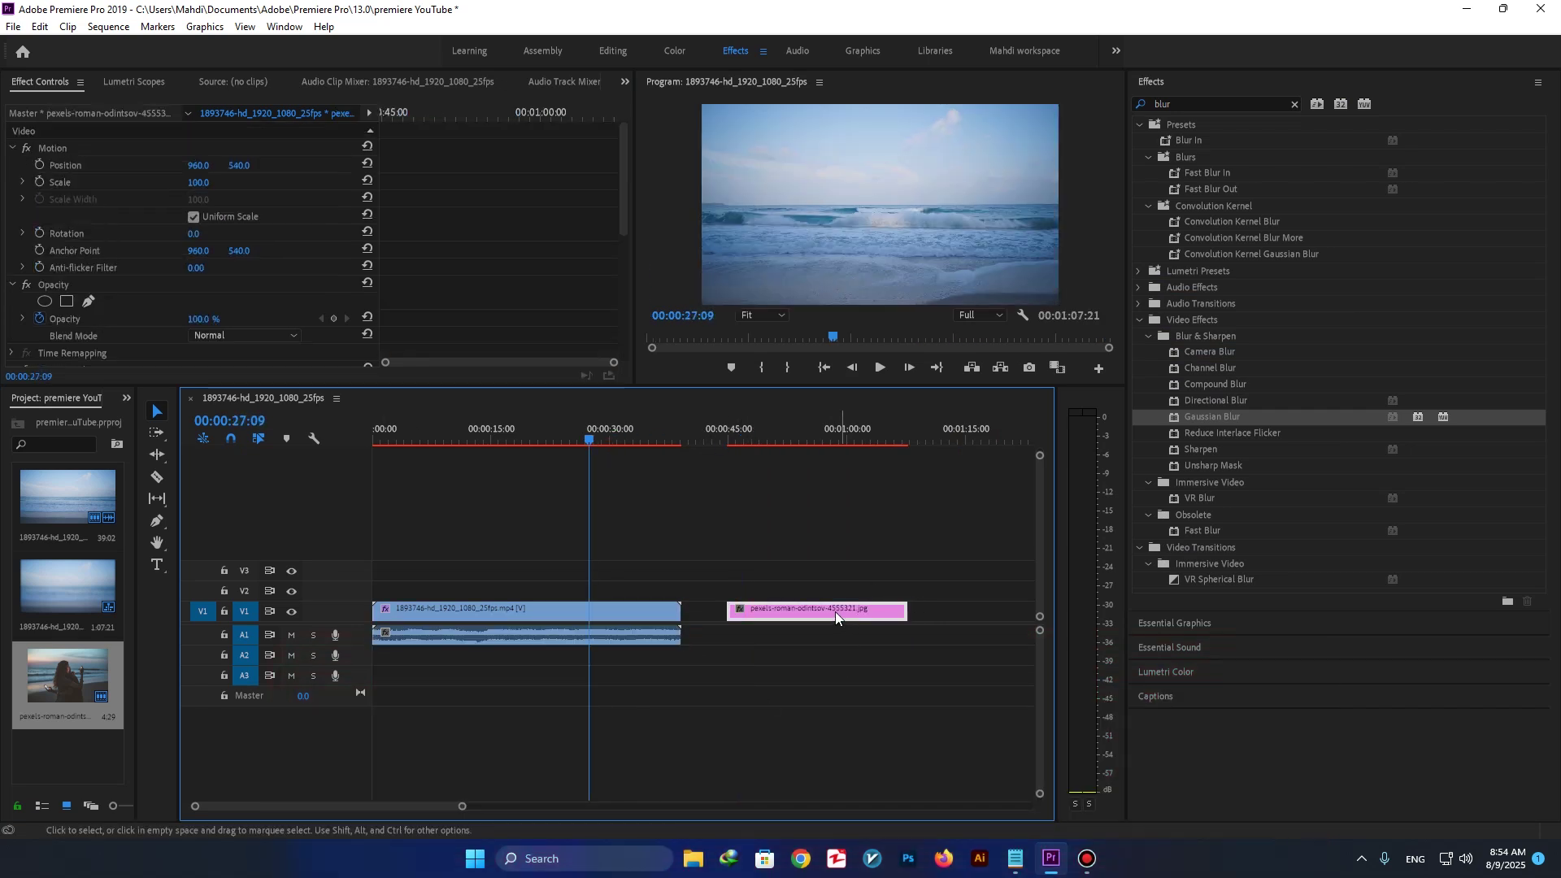
{"action": "left_click_drag", "start_coordinate": [587, 441], "coordinate": [330, 538]}
{"action": "key", "text": "space"}
{"action": "key", "text": "space"}
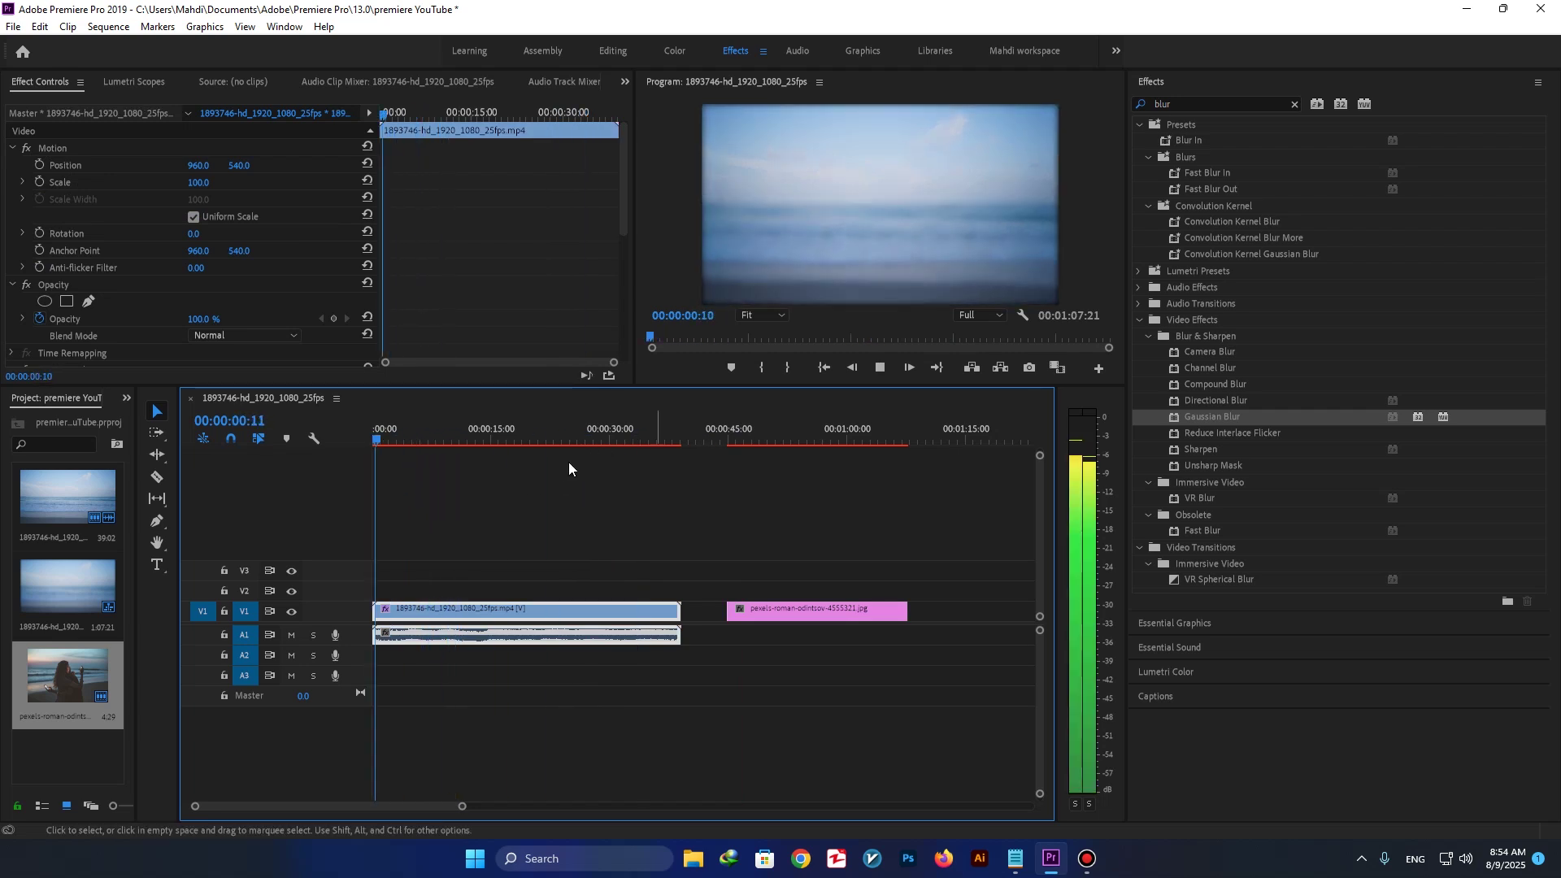
Save the beach video's keyframed Gaussian Blur as an effect preset named Test Presets Blur with the Scale type
{"action": "scroll", "coordinate": [75, 271], "scroll_direction": "down", "scroll_amount": 2}
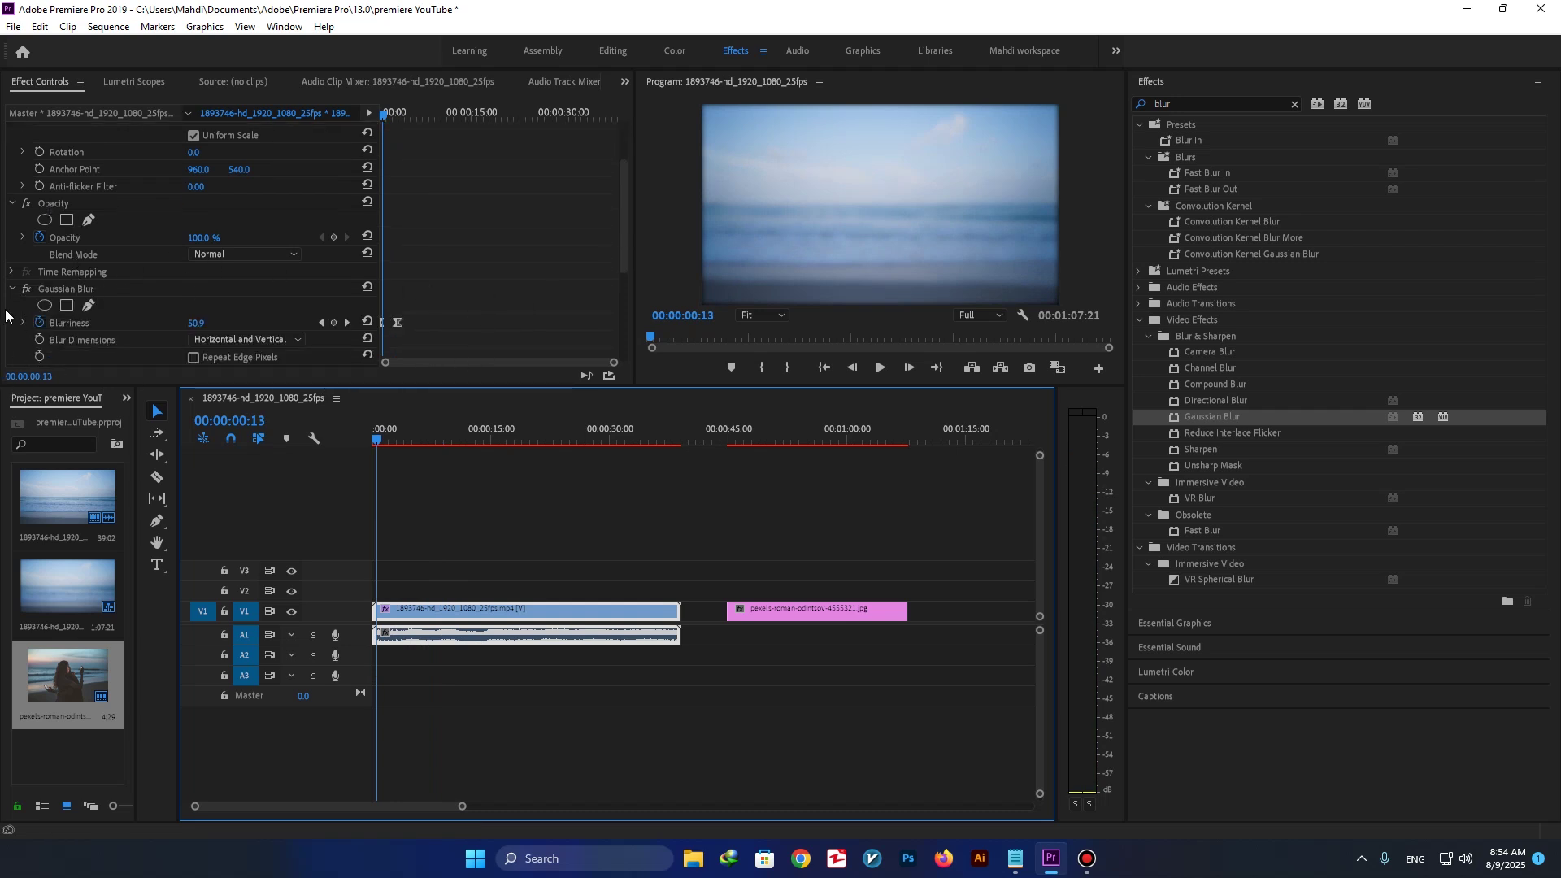
{"action": "scroll", "coordinate": [366, 346], "scroll_direction": "down", "scroll_amount": 2}
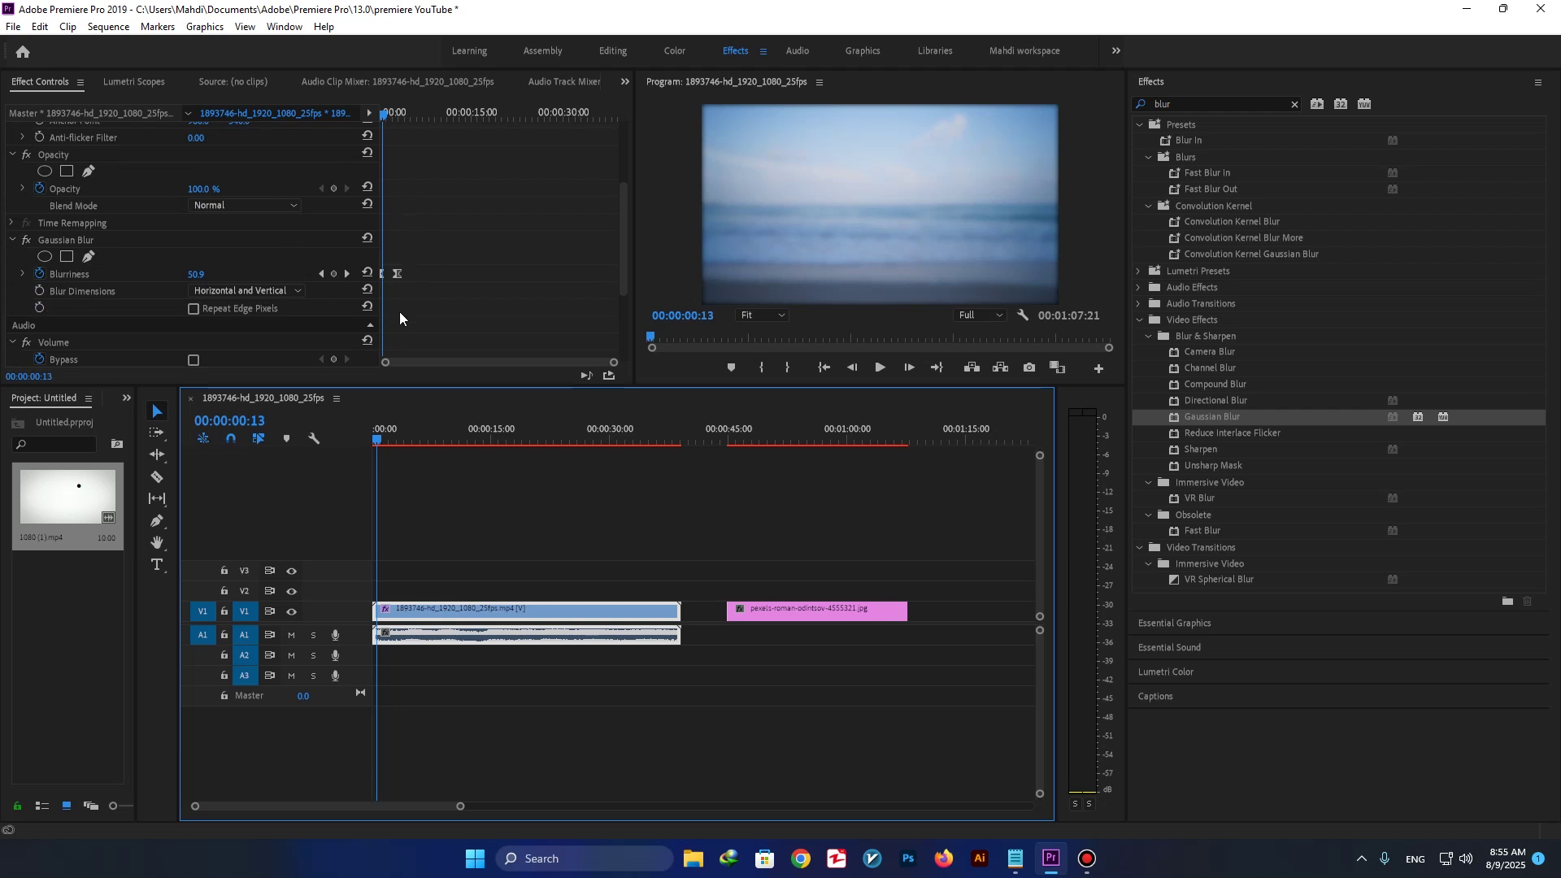
{"action": "left_click", "coordinate": [46, 241]}
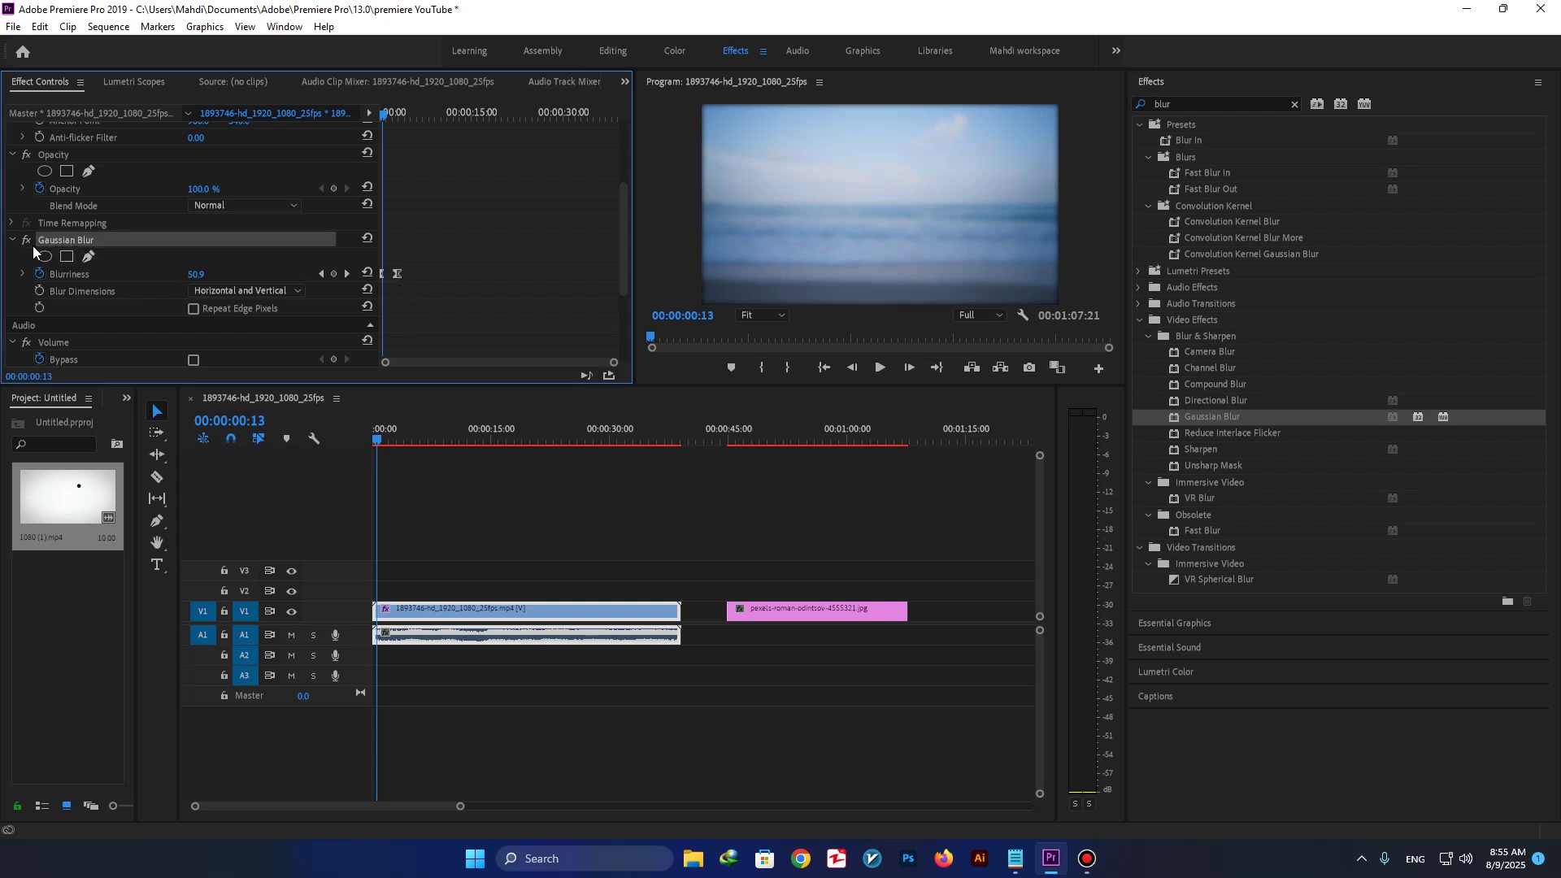
{"action": "right_click", "coordinate": [43, 242]}
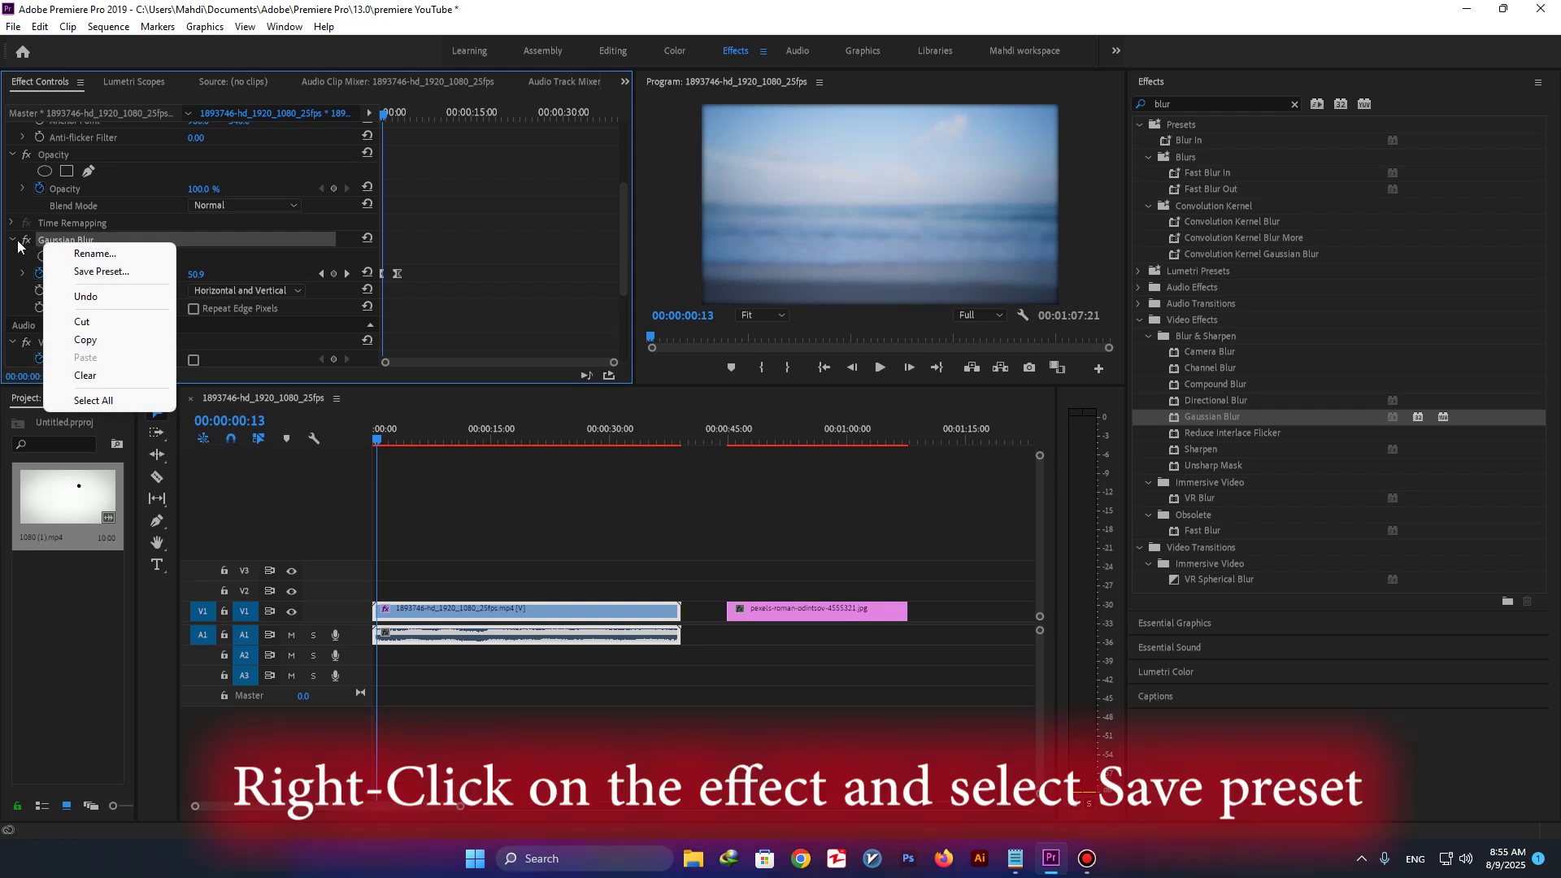
{"action": "left_click", "coordinate": [91, 272]}
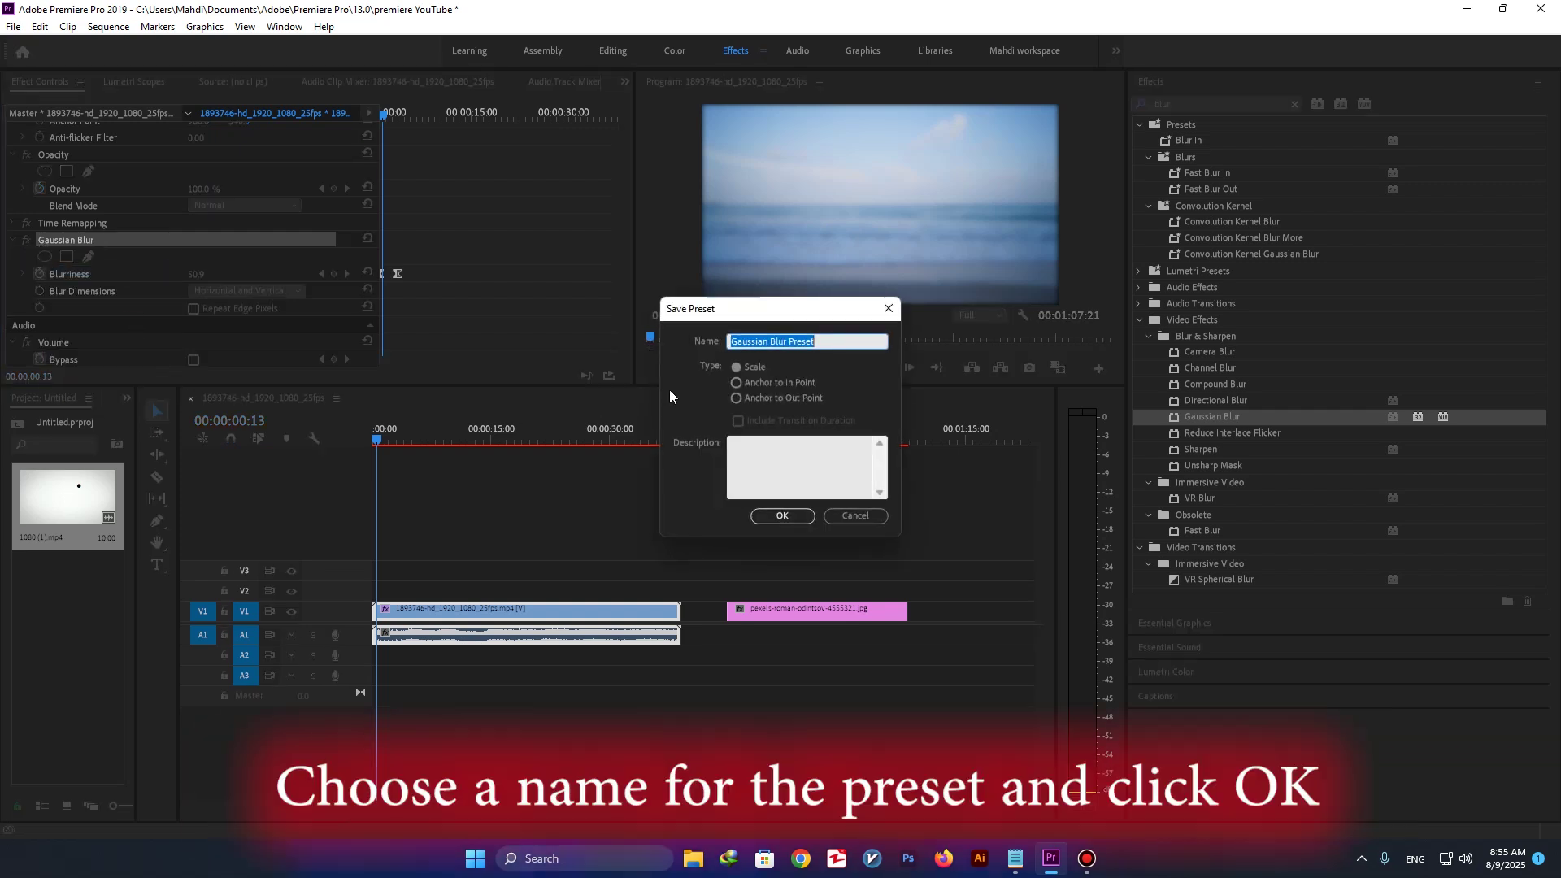
{"action": "type", "text": "Te"}
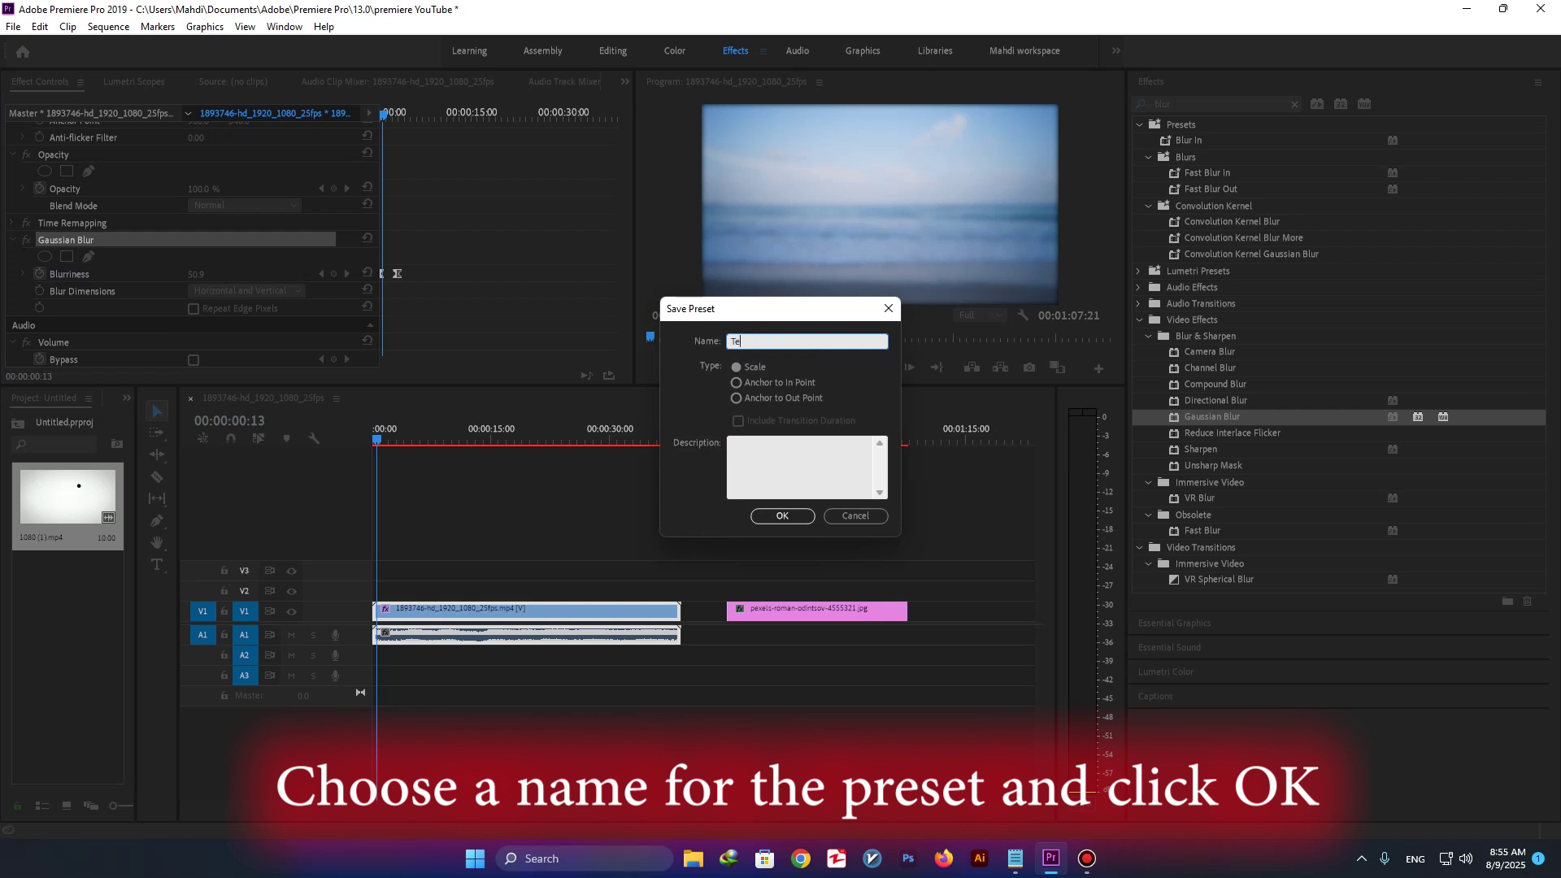
{"action": "type", "text": "st Presets Blur"}
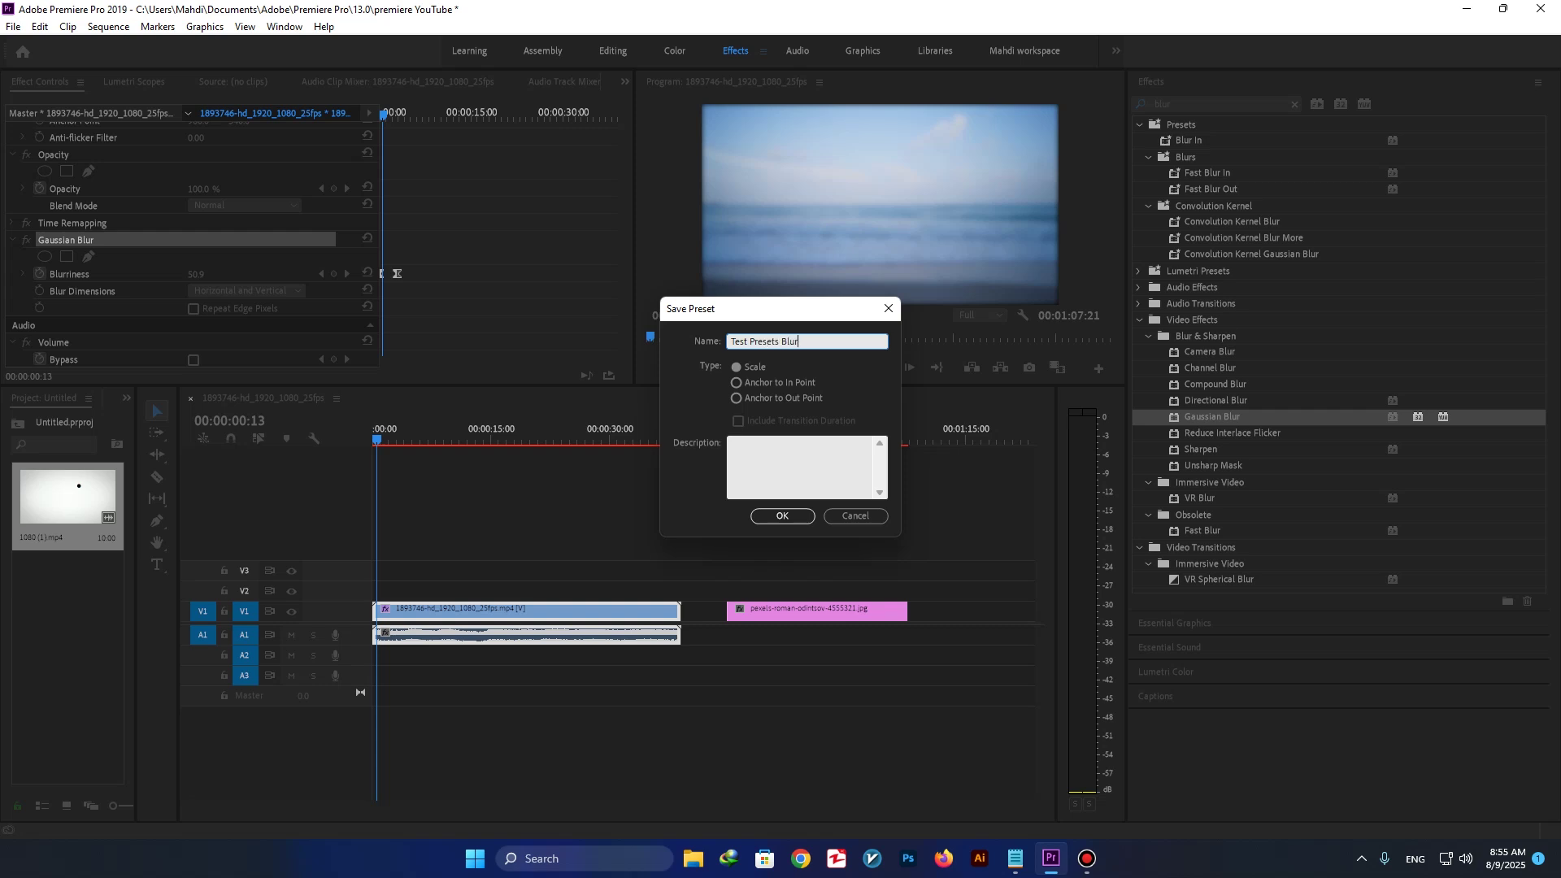
{"action": "left_click", "coordinate": [783, 517]}
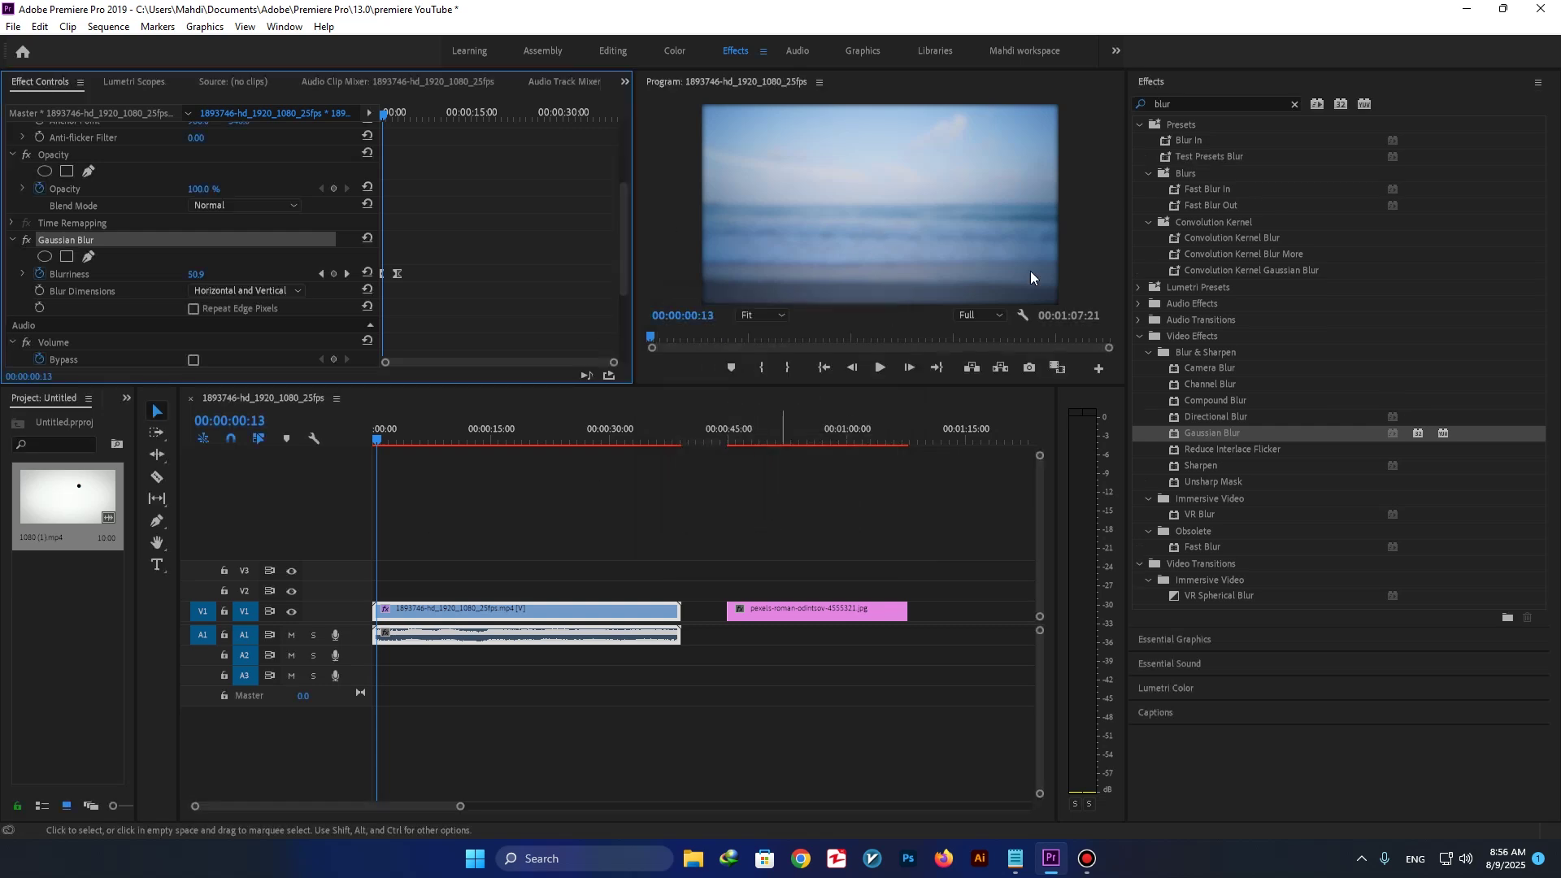
Clear the effects search, expand the Presets folder and select the Test Presets Blur preset
{"action": "left_click", "coordinate": [1292, 103]}
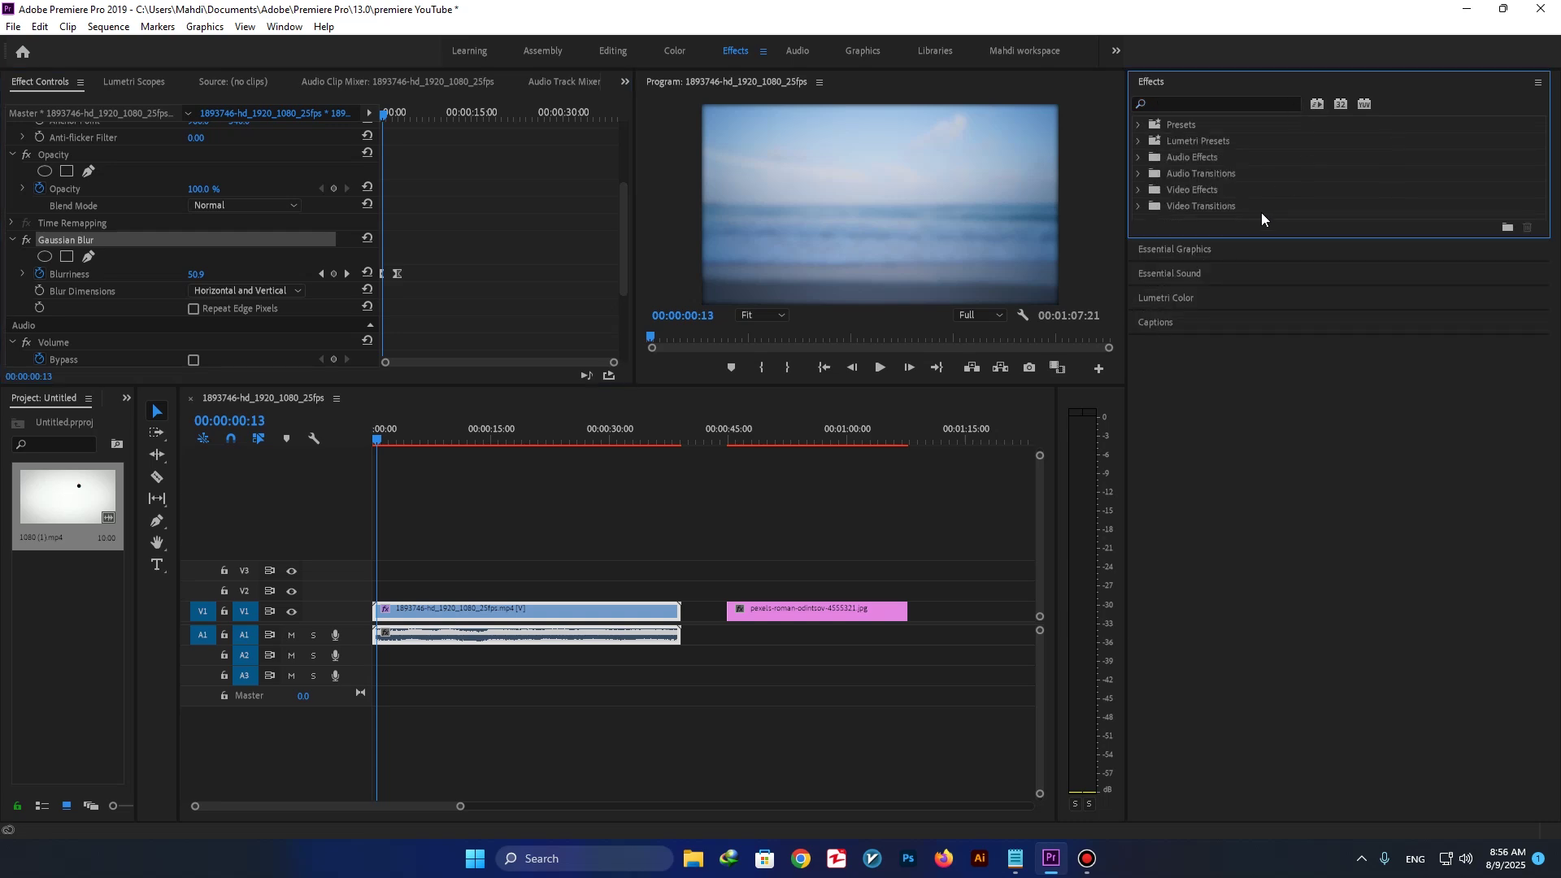
{"action": "left_click", "coordinate": [1197, 127]}
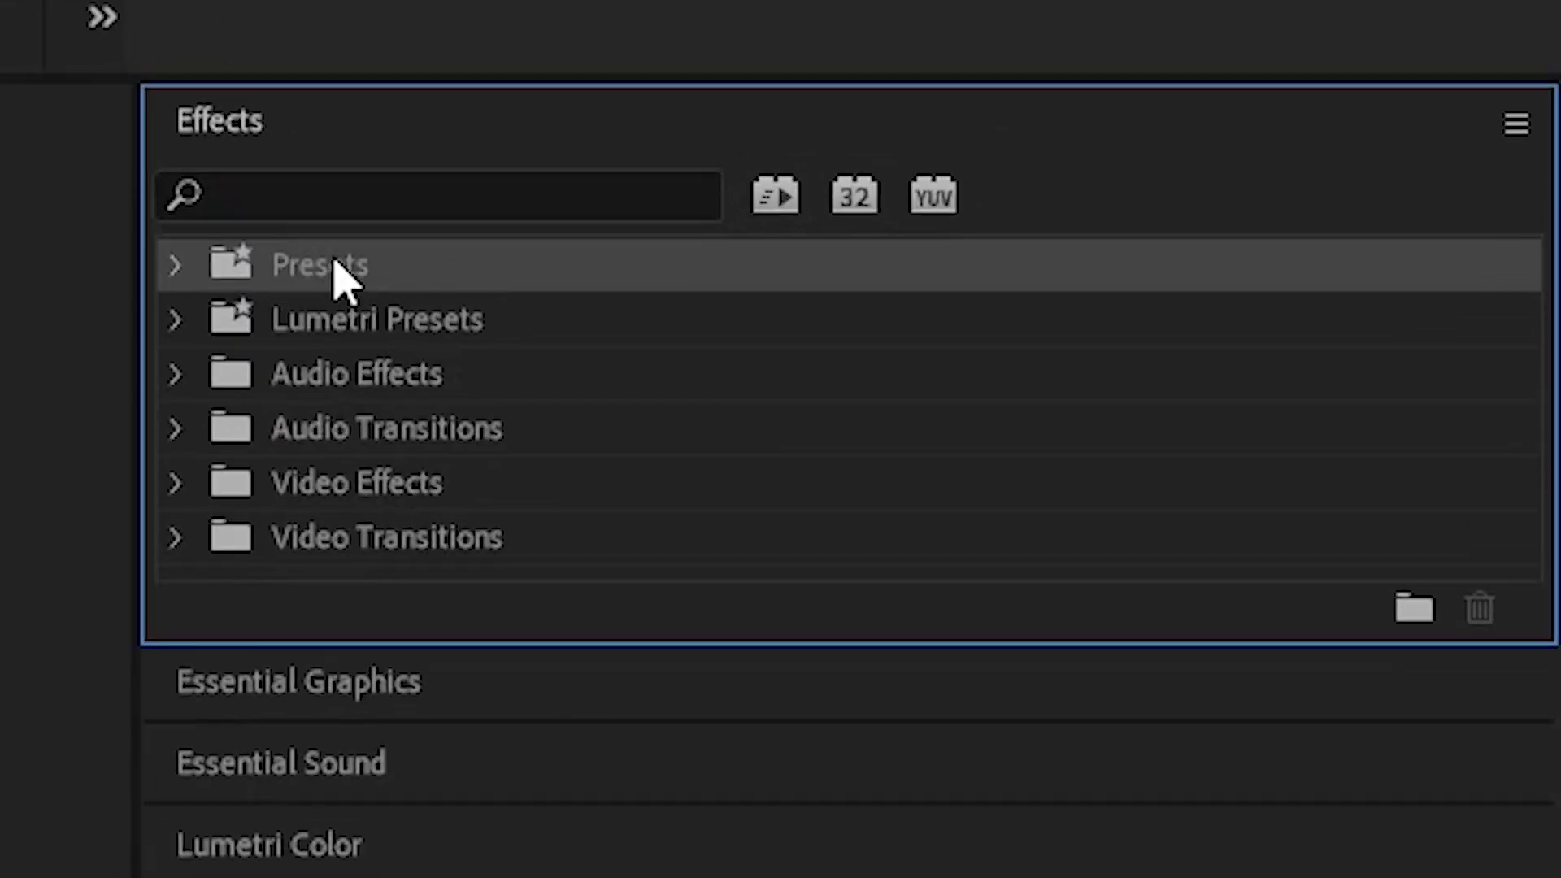
{"action": "left_click", "coordinate": [177, 266]}
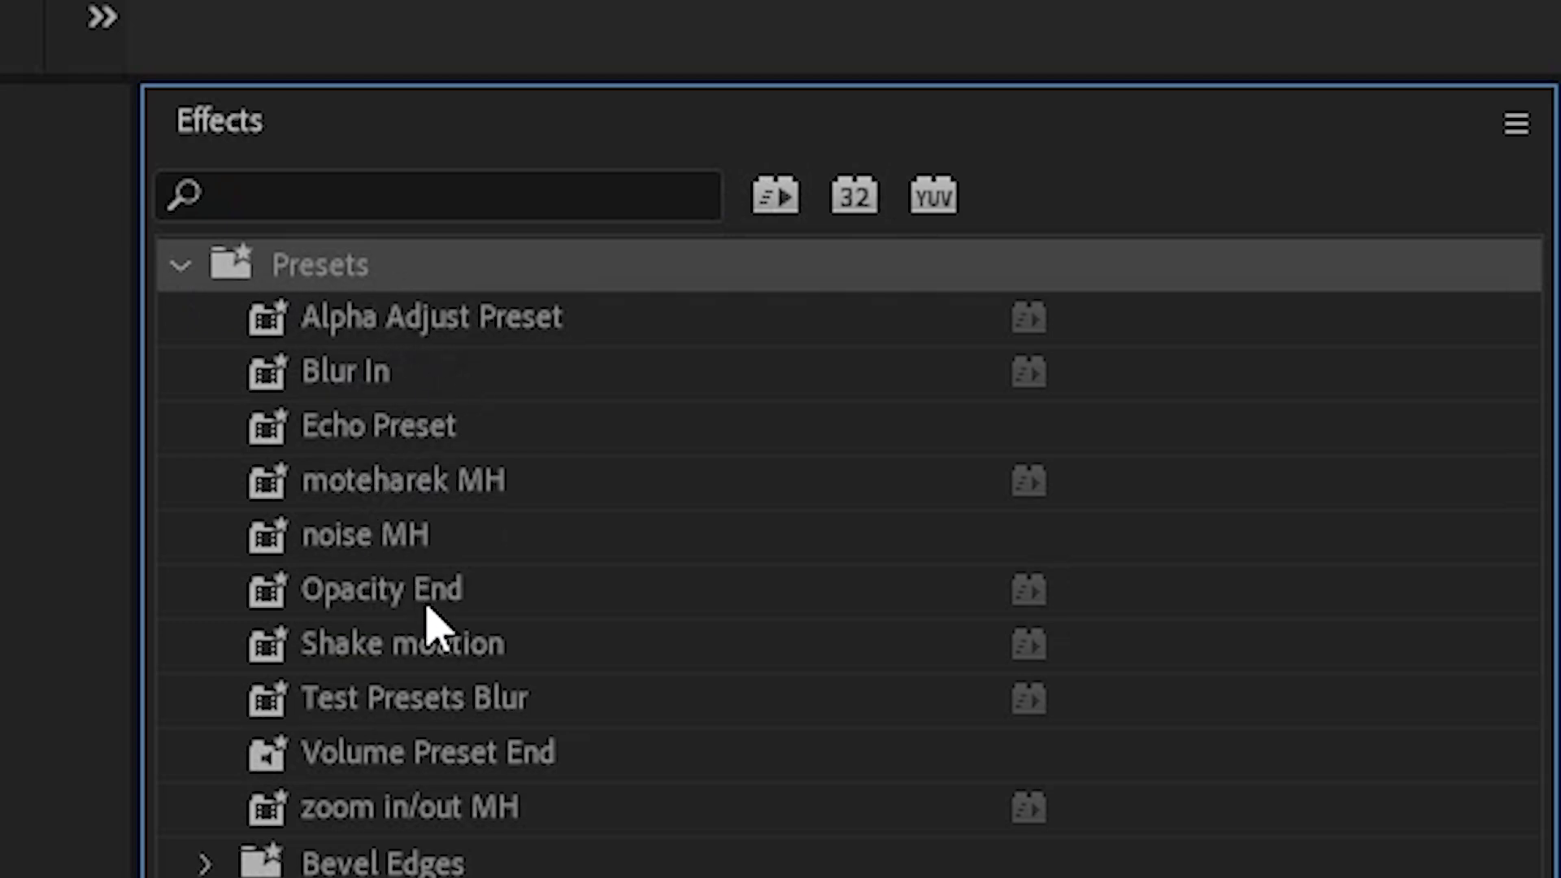
{"action": "left_click", "coordinate": [332, 714]}
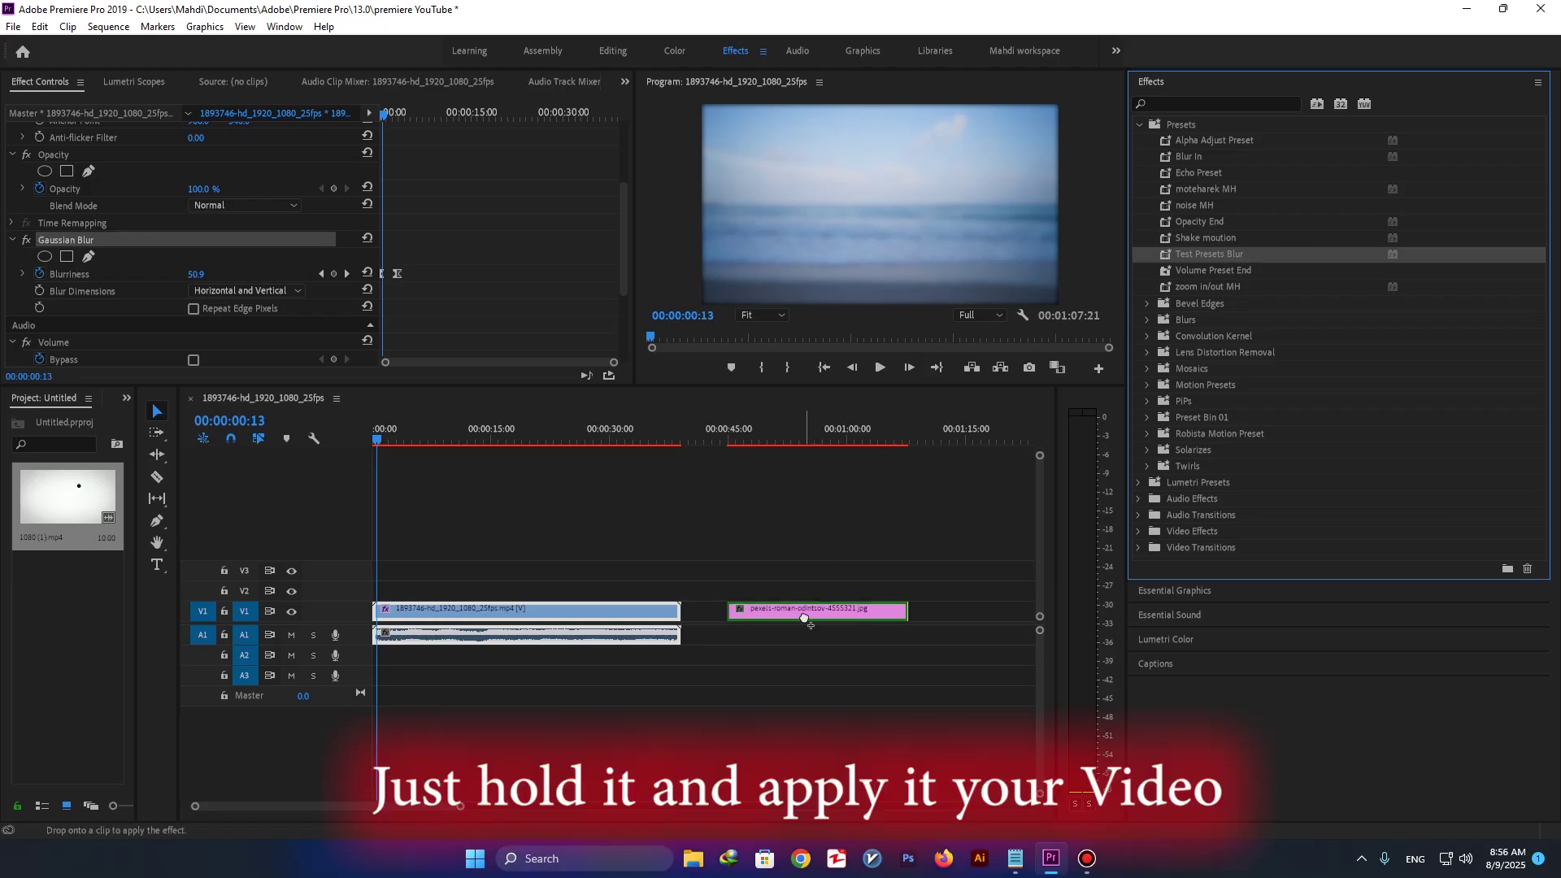
Apply the Test Presets Blur preset to the image clip on V1 and play from its start at 00:00:44:21
{"action": "left_click_drag", "start_coordinate": [804, 619], "coordinate": [804, 619]}
{"action": "left_click", "coordinate": [735, 437]}
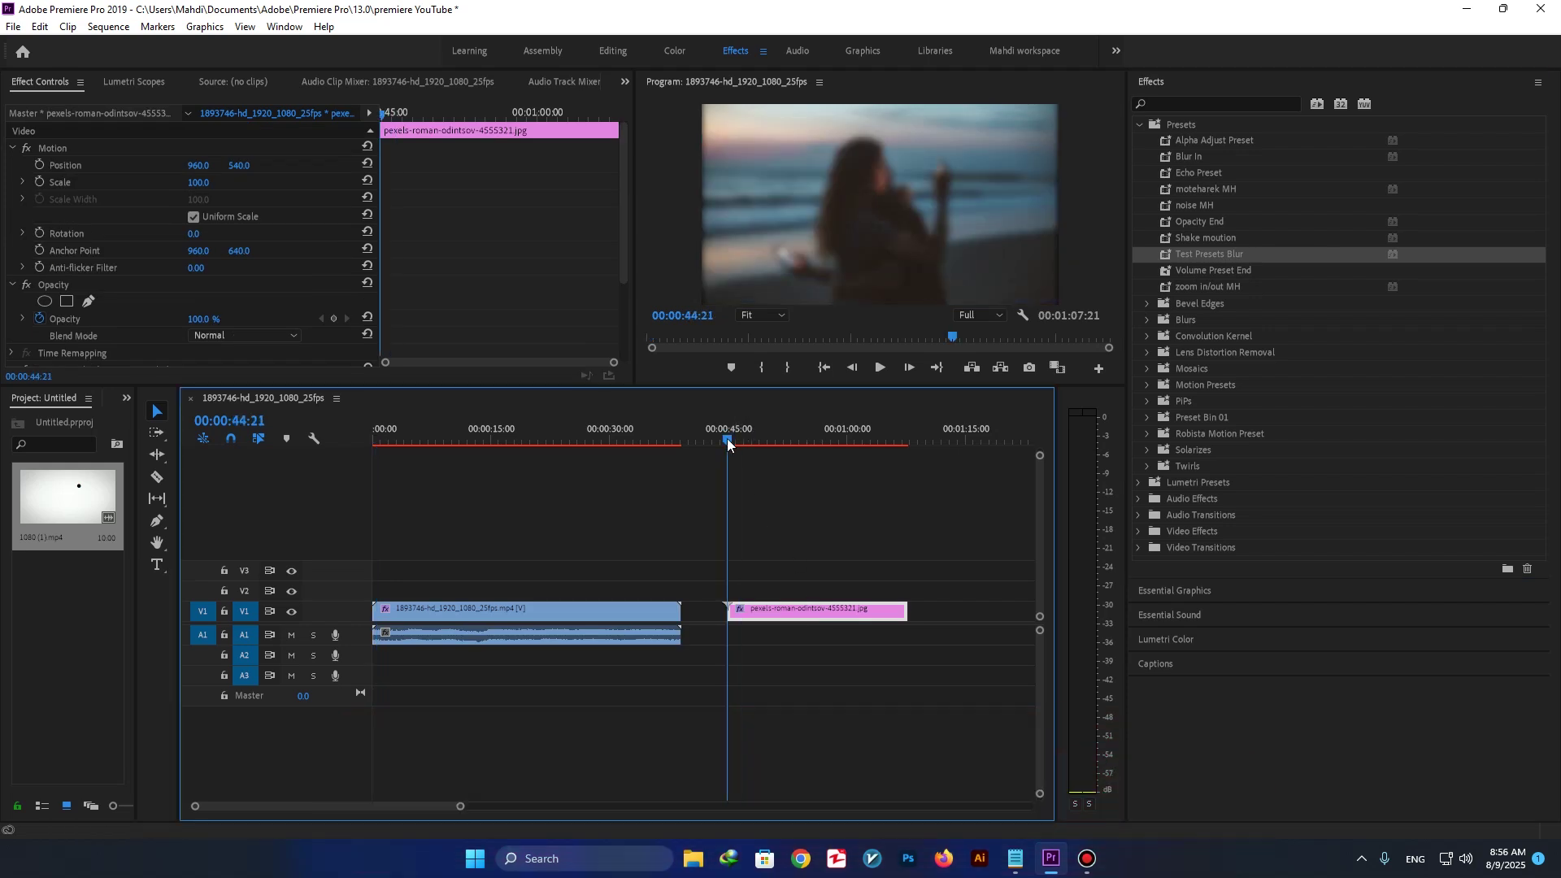
{"action": "key", "text": "space"}
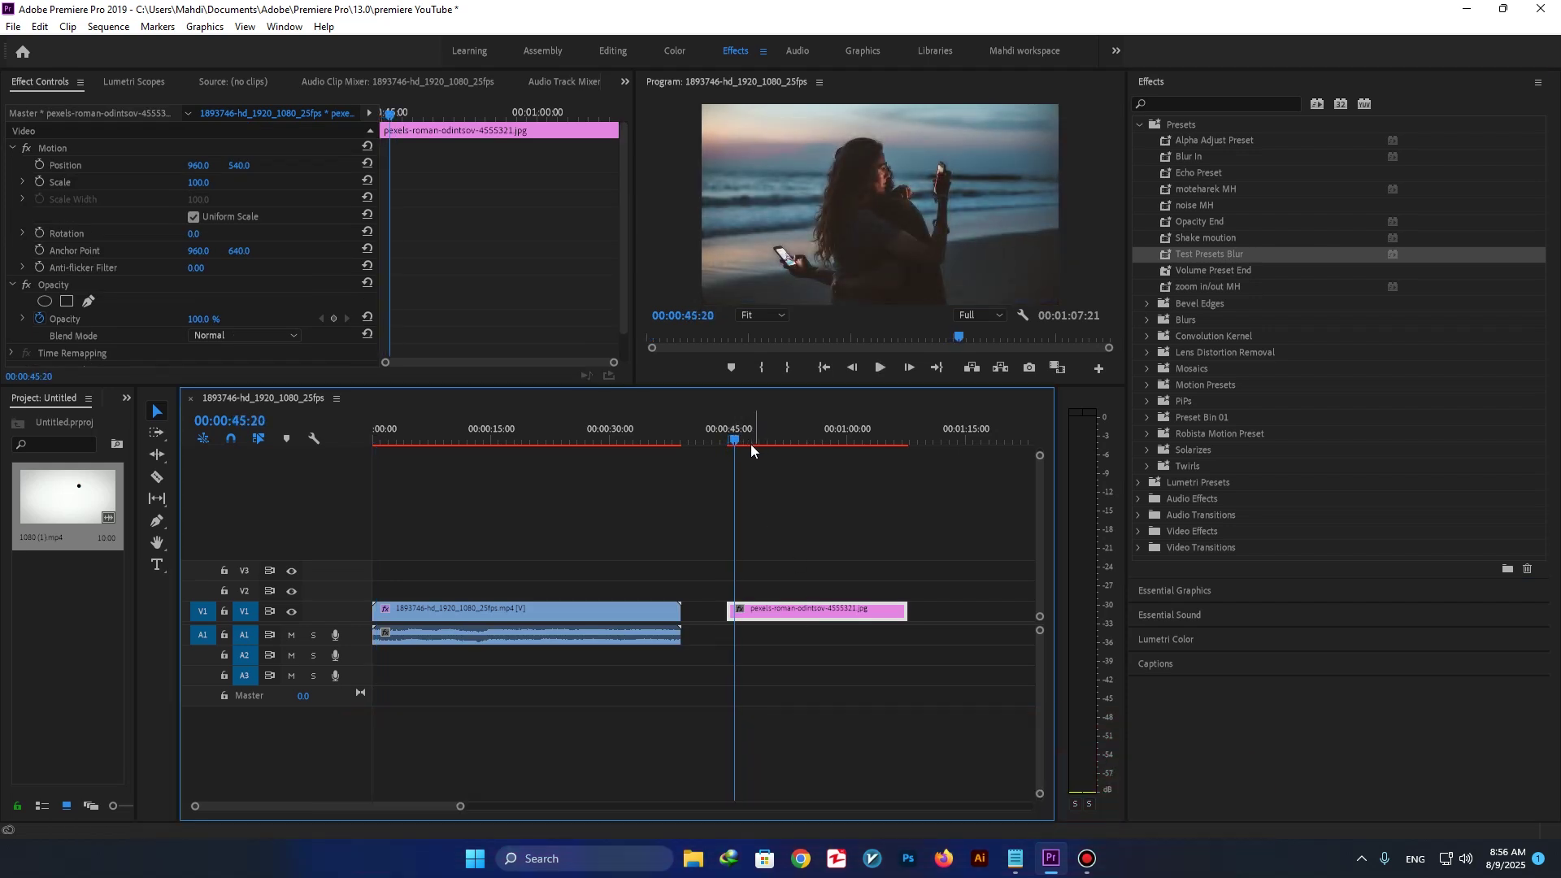
Replay the opening of the image clip without the preset from about 00:00:45
{"action": "left_click_drag", "start_coordinate": [739, 439], "coordinate": [733, 446]}
{"action": "scroll", "coordinate": [231, 261], "scroll_direction": "down", "scroll_amount": 1}
{"action": "key", "text": "space"}
{"action": "key", "text": "space"}
Apply Test Presets Blur to the image clip again and return the playhead to 00:00:44:21
{"action": "left_click", "coordinate": [1168, 265]}
{"action": "left_click_drag", "start_coordinate": [814, 616], "coordinate": [807, 608]}
{"action": "left_click", "coordinate": [730, 440]}
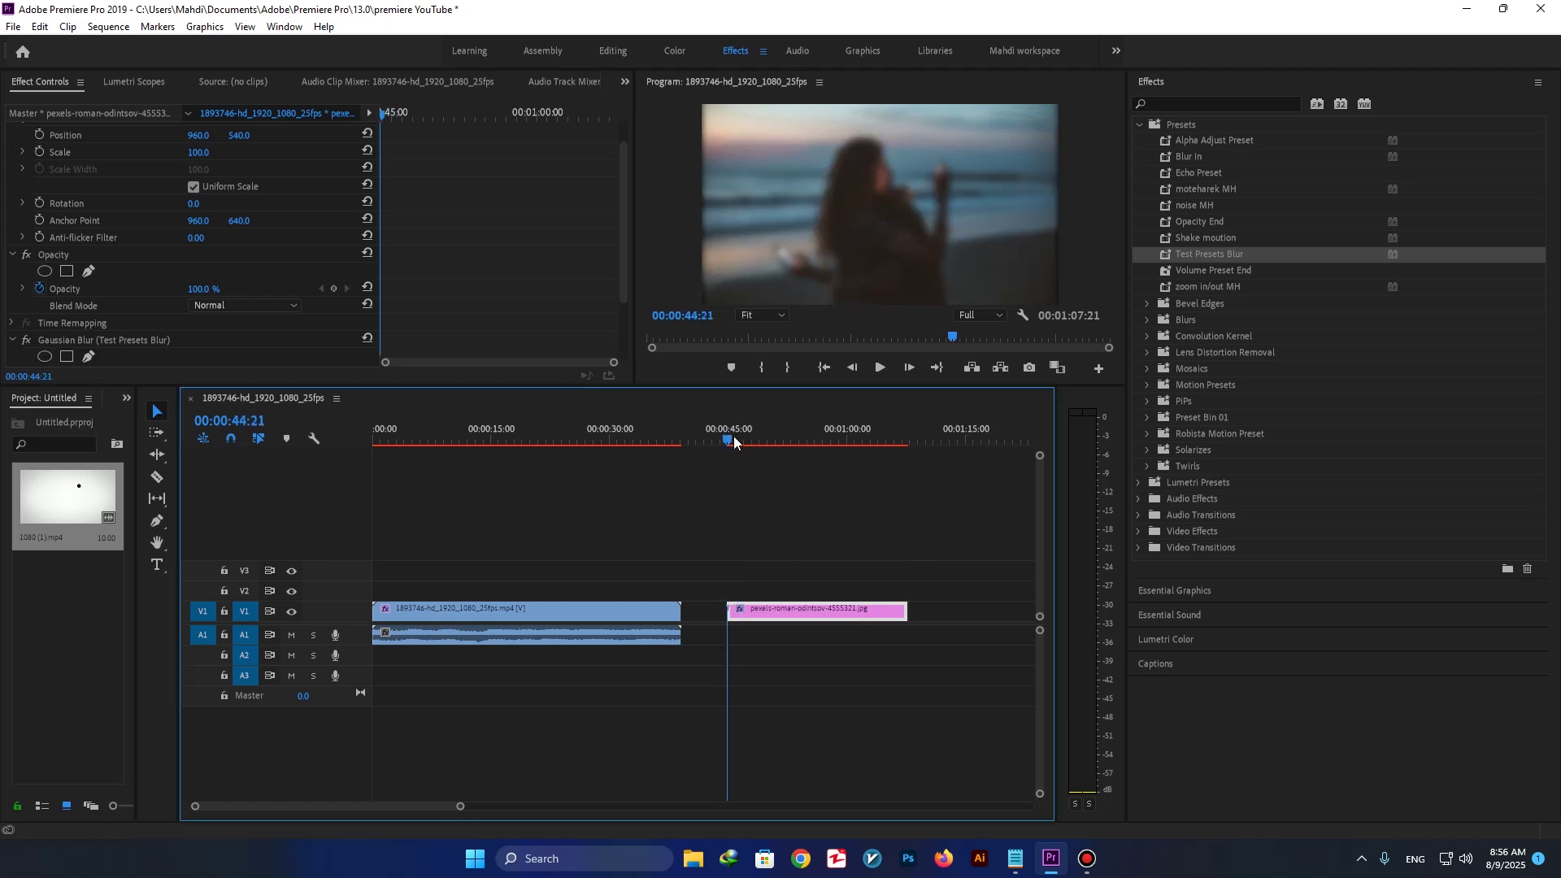
Play the image clip in the enlarged program monitor and check its Gaussian Blur keyframes in the effect settings
{"action": "key", "text": "grave"}
{"action": "key", "text": "space"}
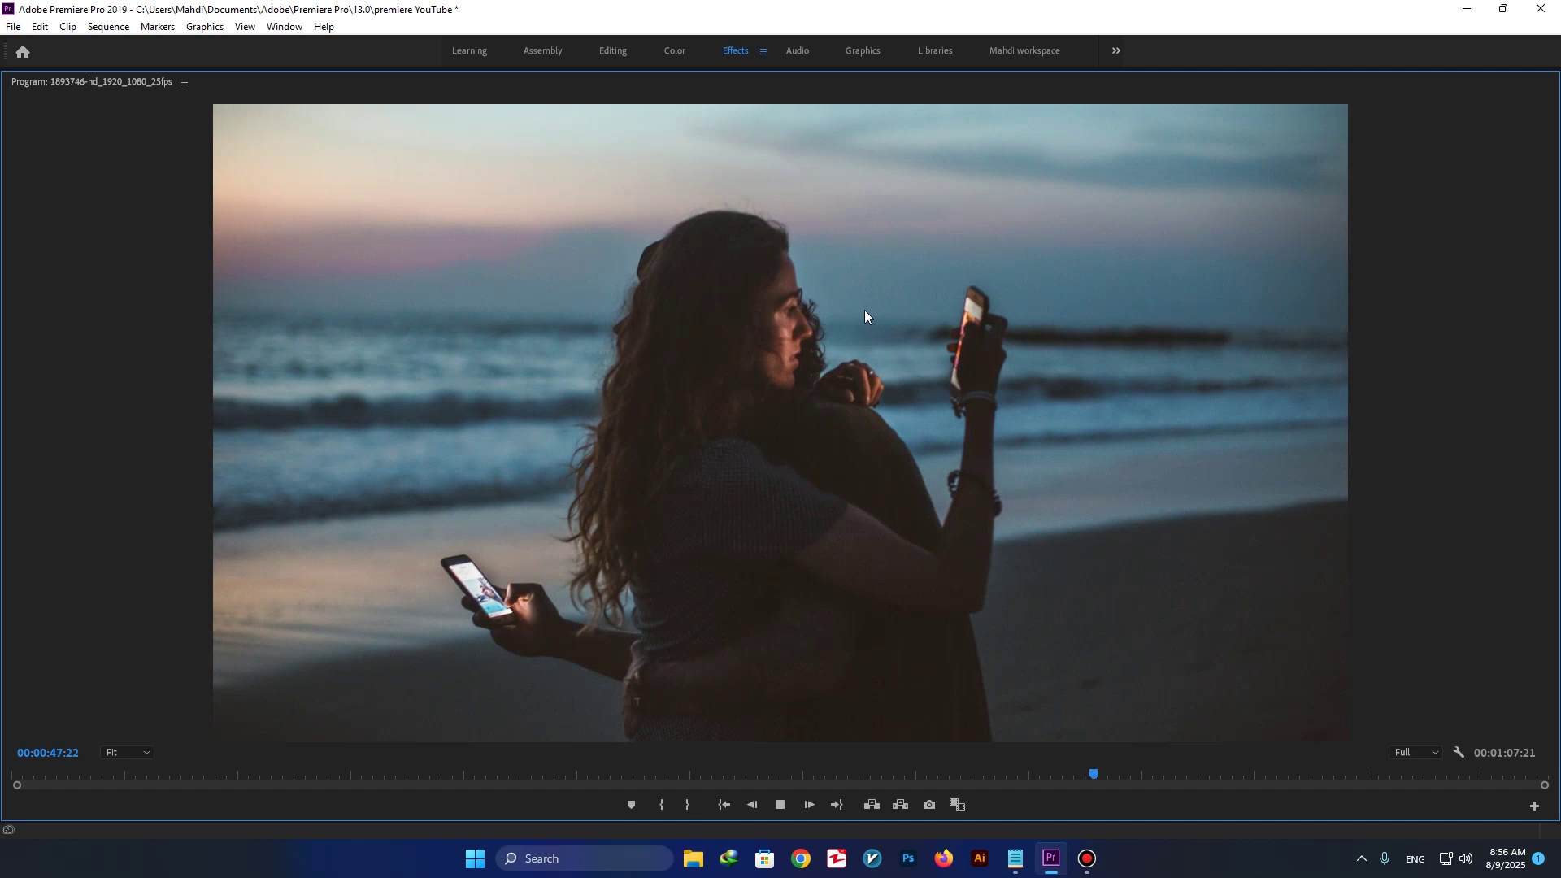
{"action": "key", "text": "space"}
{"action": "key", "text": "grave"}
{"action": "scroll", "coordinate": [140, 233], "scroll_direction": "down", "scroll_amount": 2}
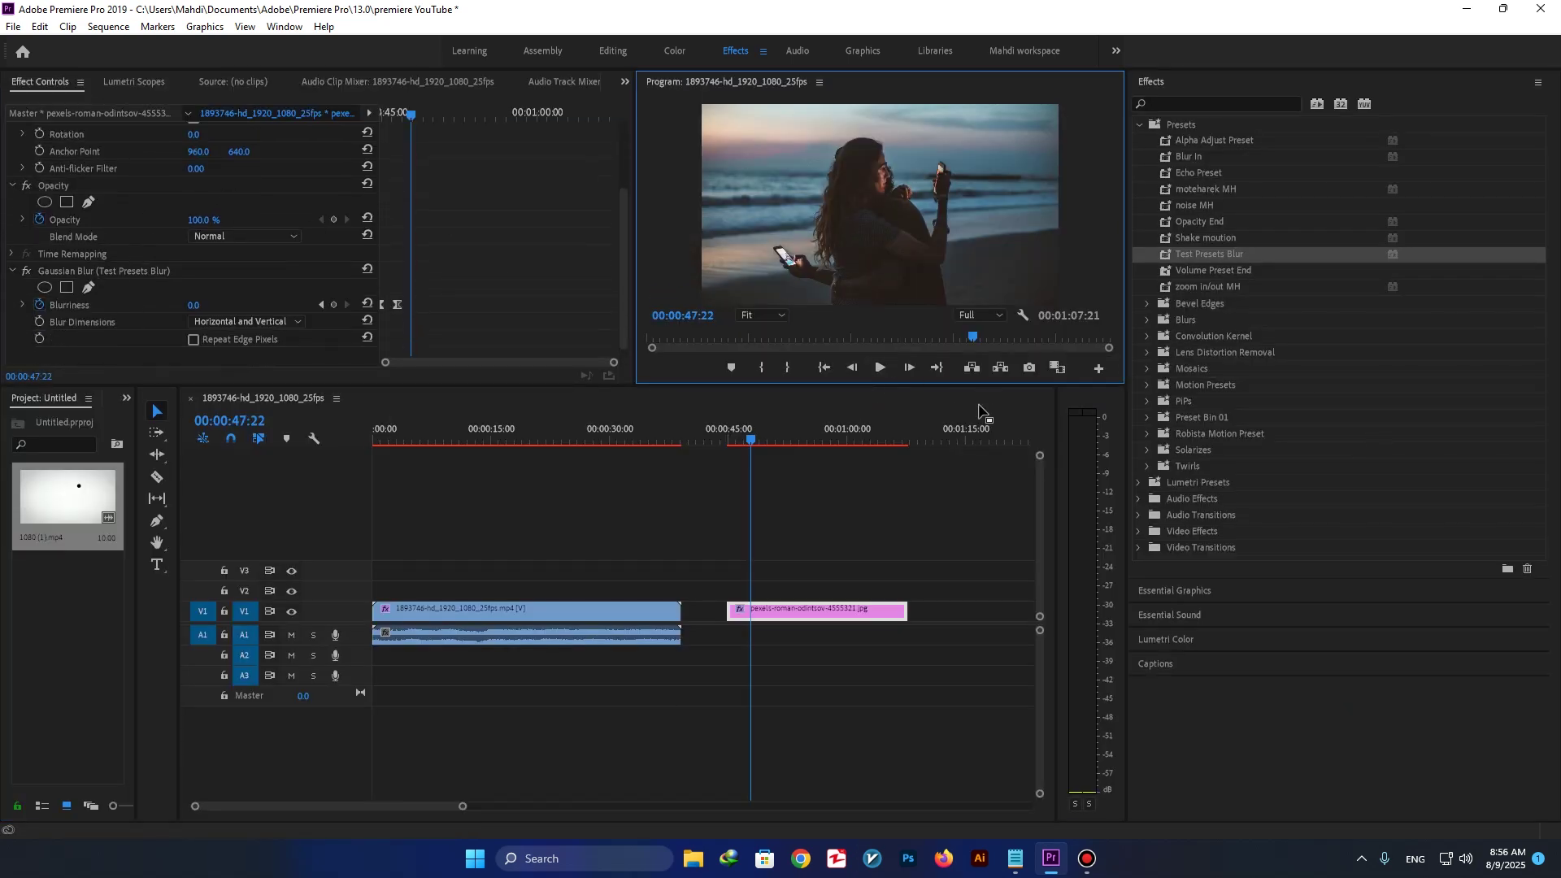